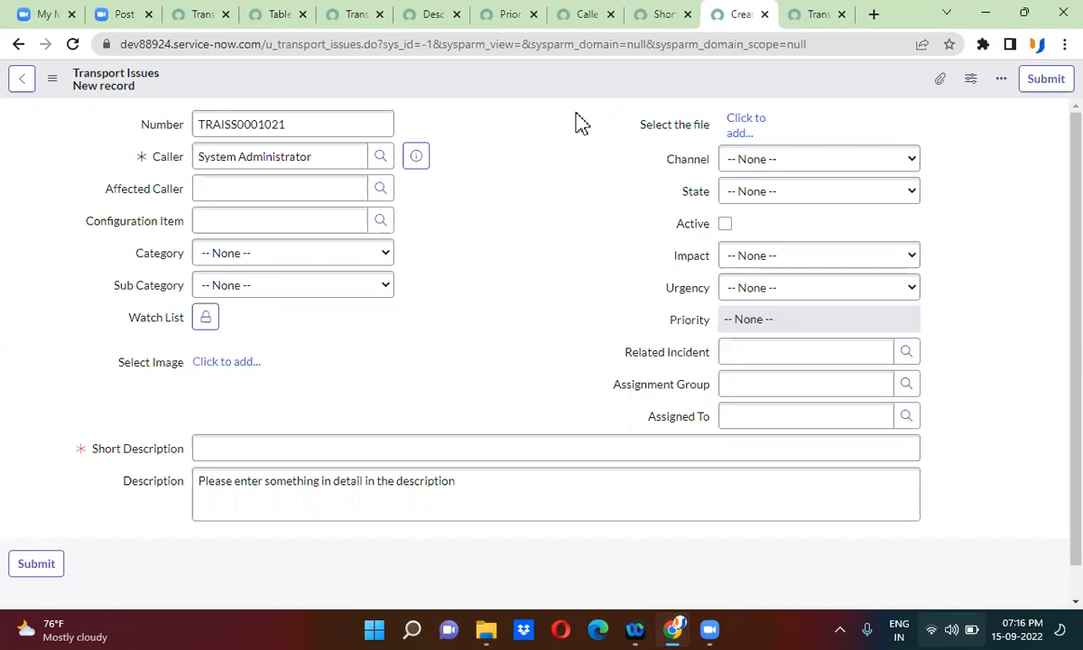
Open a blank Notepad document and write "current" on its first line.
left_click(414, 625)
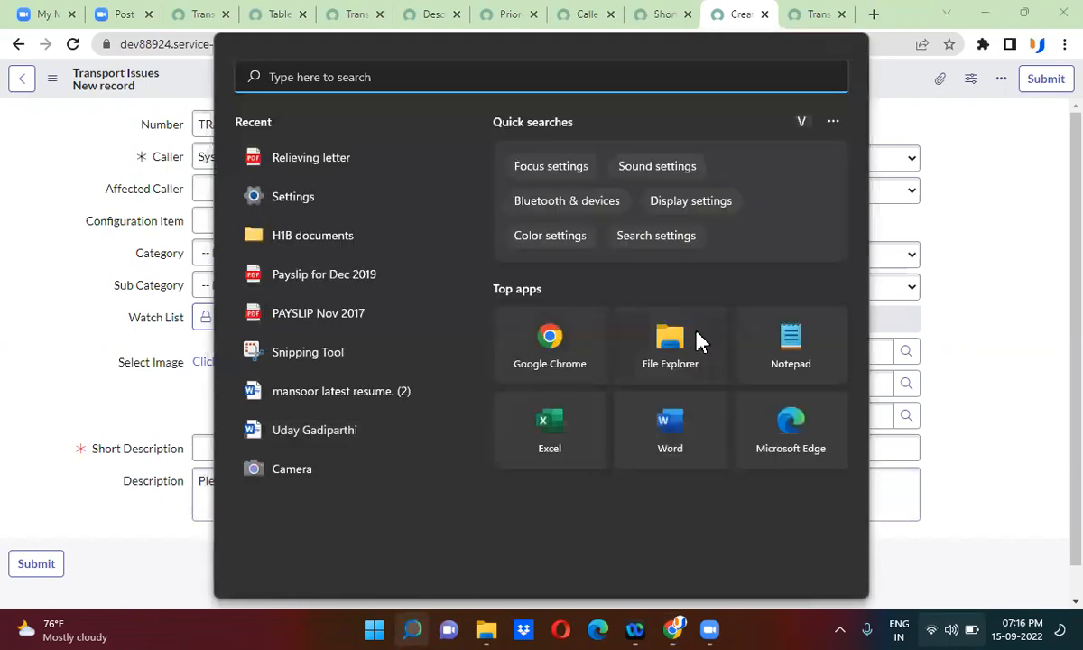
left_click(794, 343)
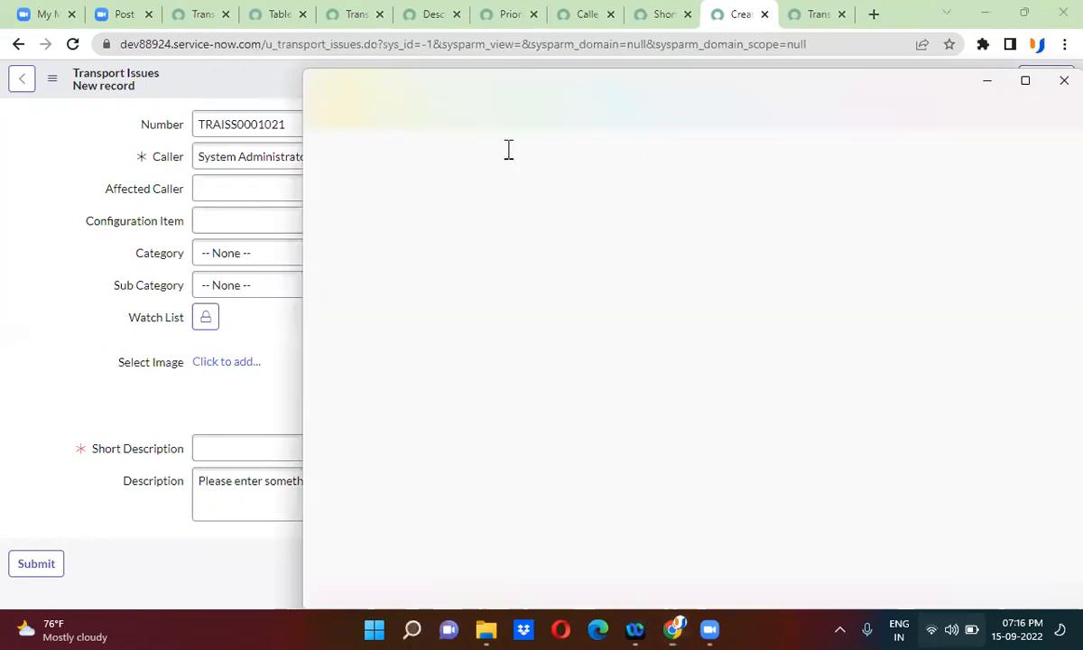
type("current")
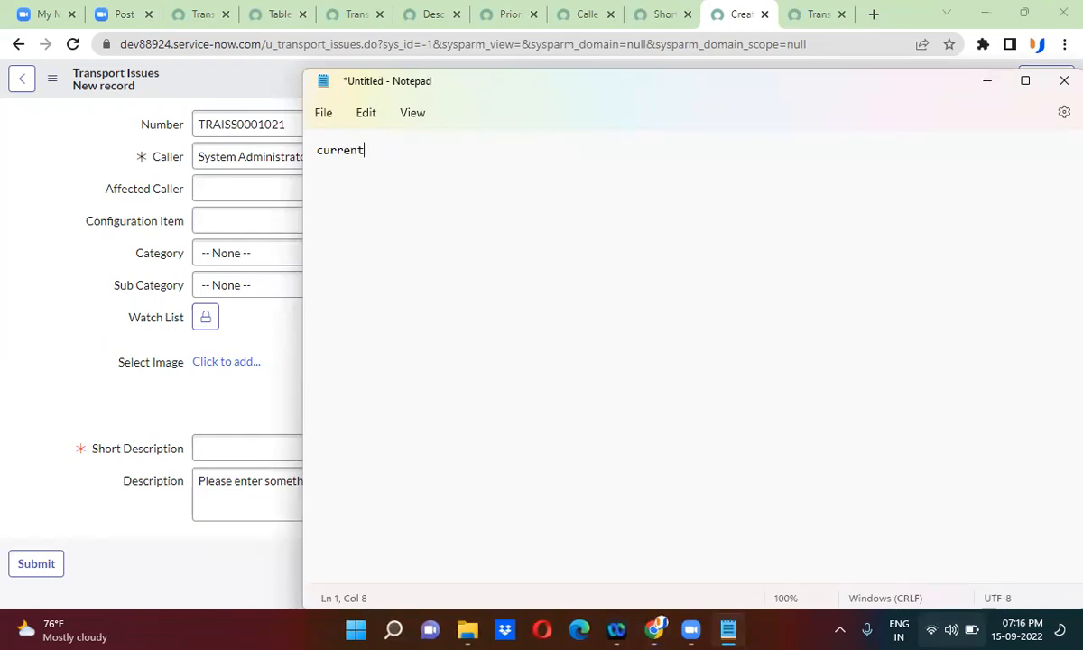
double_click(356, 151)
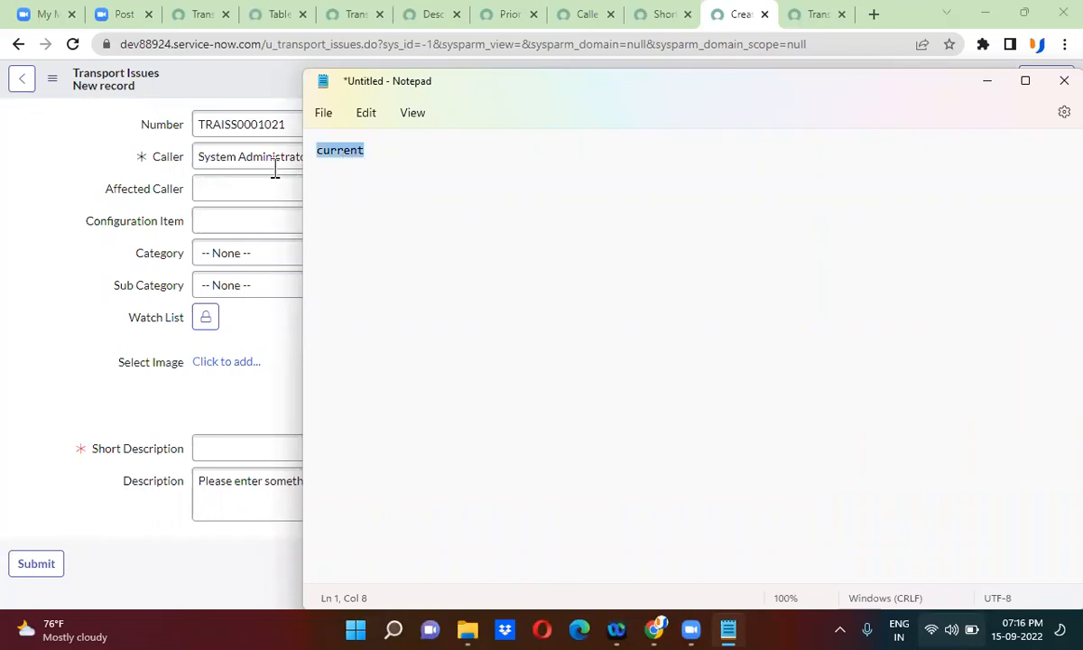
On the Transport Issues form, choose a suggested user as Affected Caller and set the Configuration Item to *BETH-IBM.
left_click(230, 189)
type("\"")
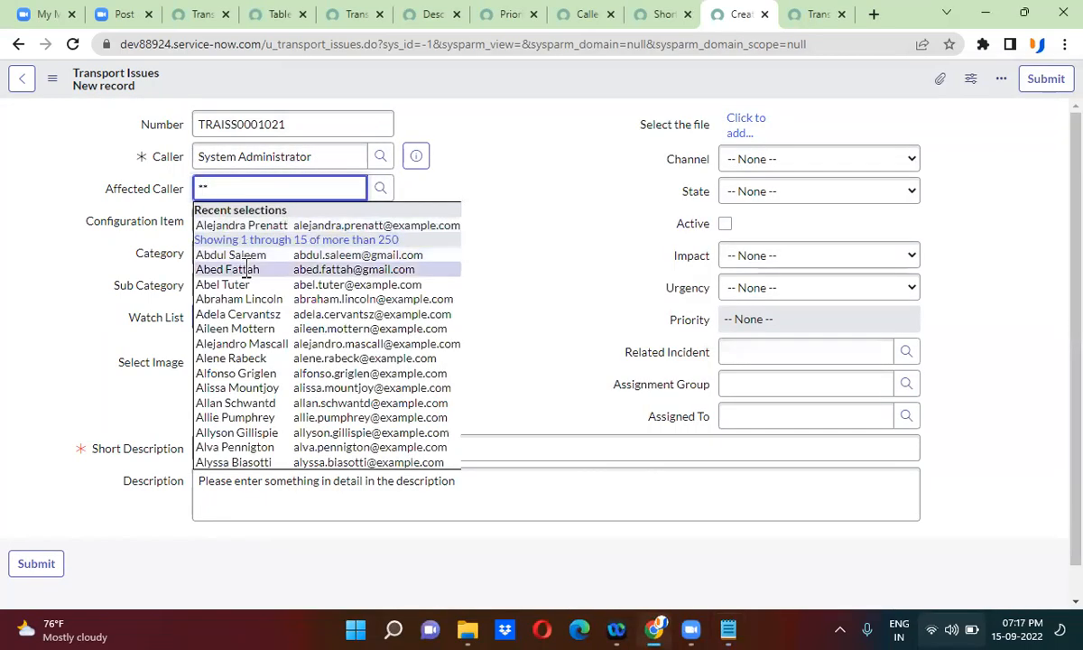
left_click(239, 266)
left_click(253, 222)
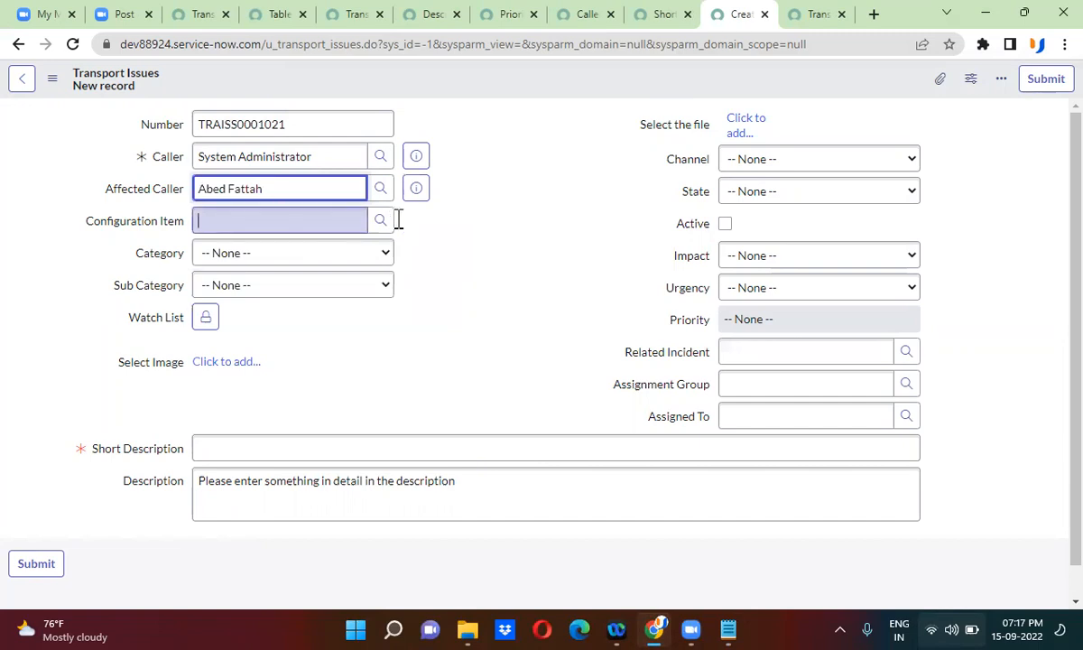
left_click(311, 219)
type("*")
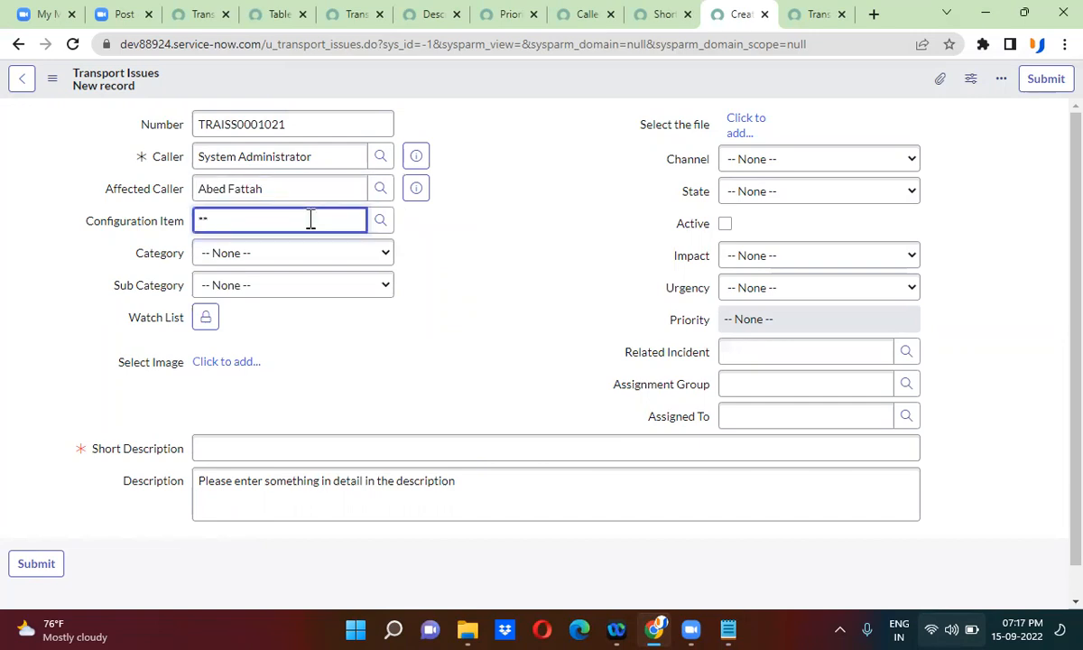
left_click(280, 277)
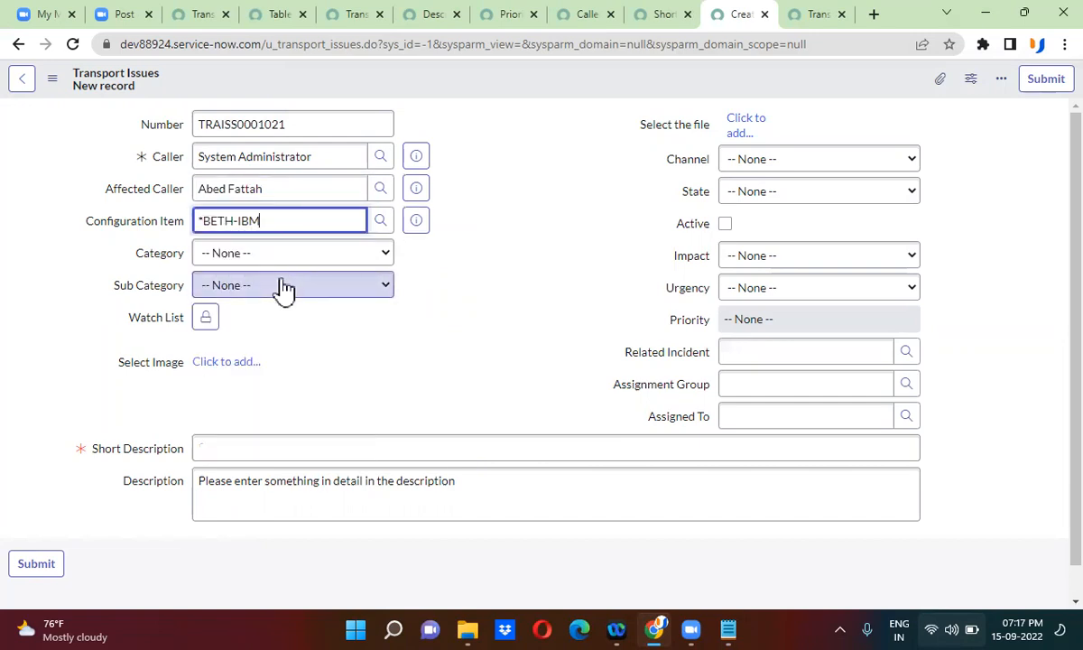
Enter "Test 5678" as the Short Description, leaving Category at None.
left_click(282, 260)
left_click(282, 272)
left_click(241, 456)
type("Test 5678")
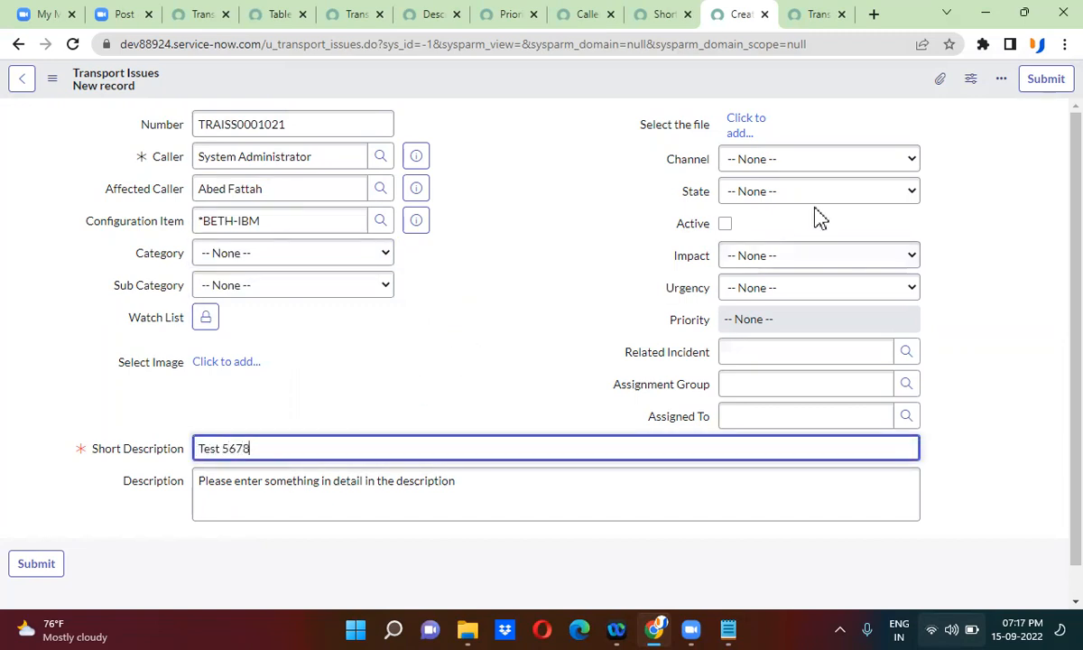
Set the Related Incident to INC0000020.
left_click(760, 359)
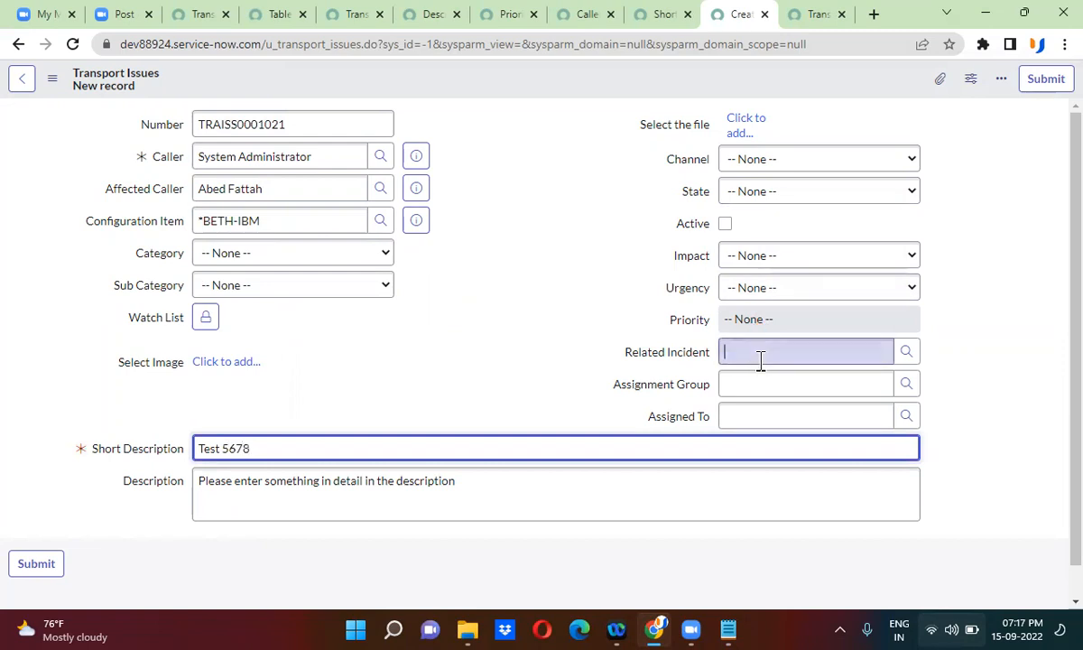
type("**")
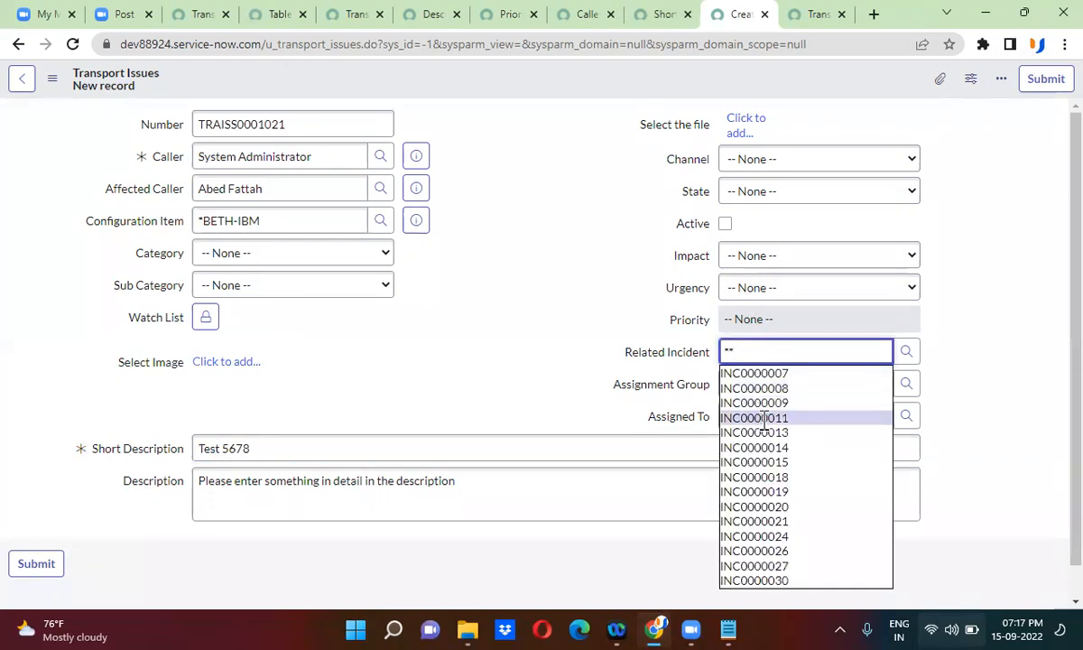
left_click(767, 507)
Set the Assignment Group to ATF Service Level Management Group and choose a suggested user for Assigned To.
left_click(745, 388)
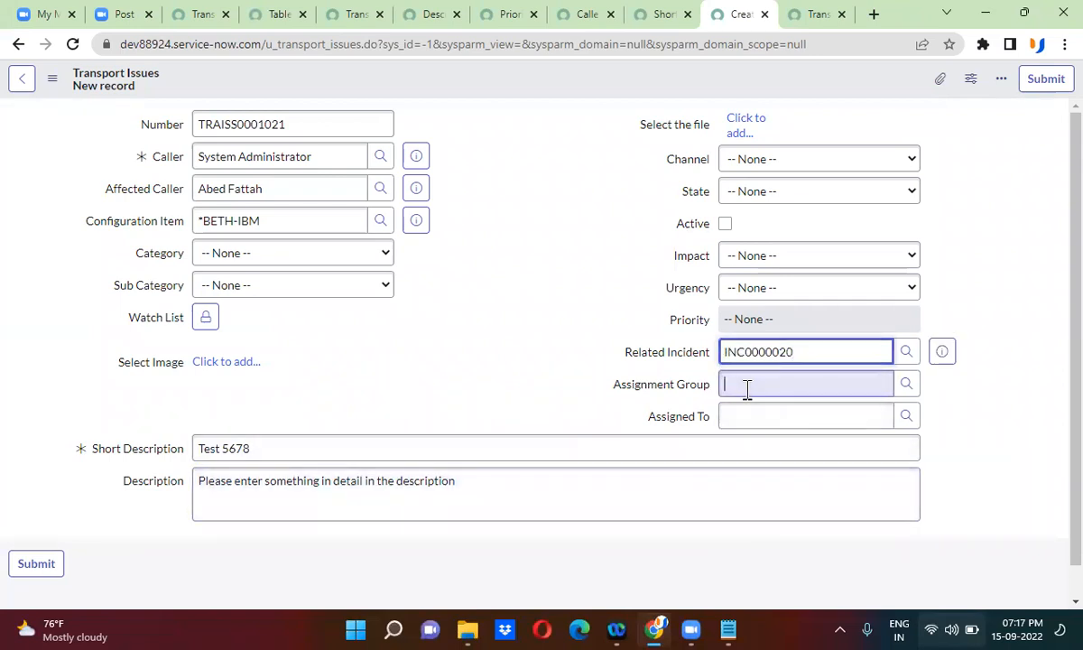
type("**")
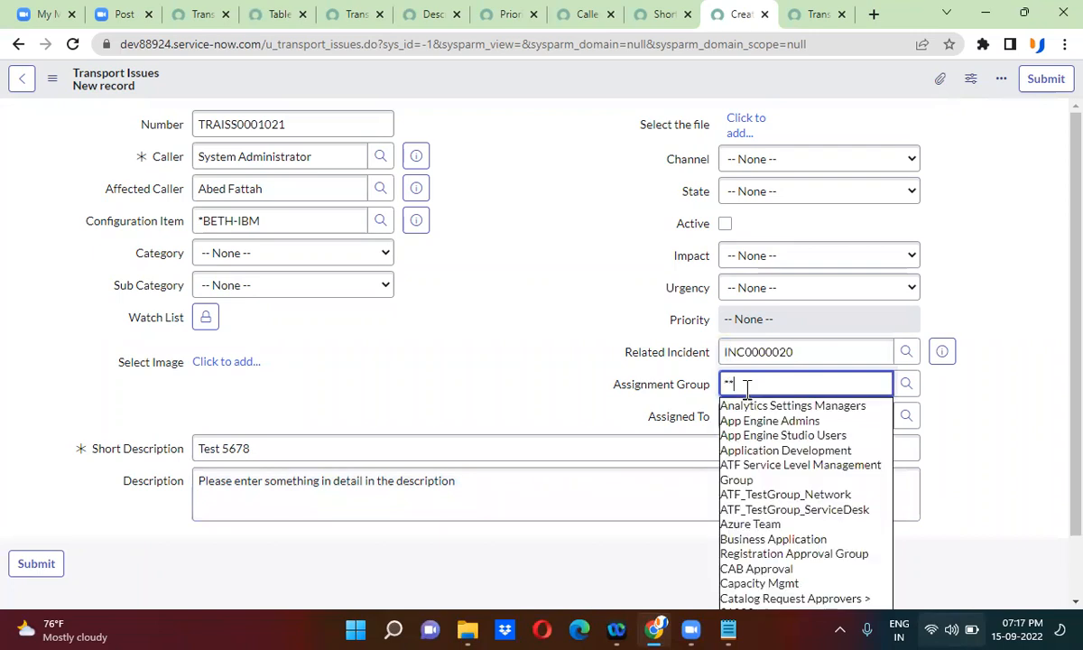
left_click(812, 472)
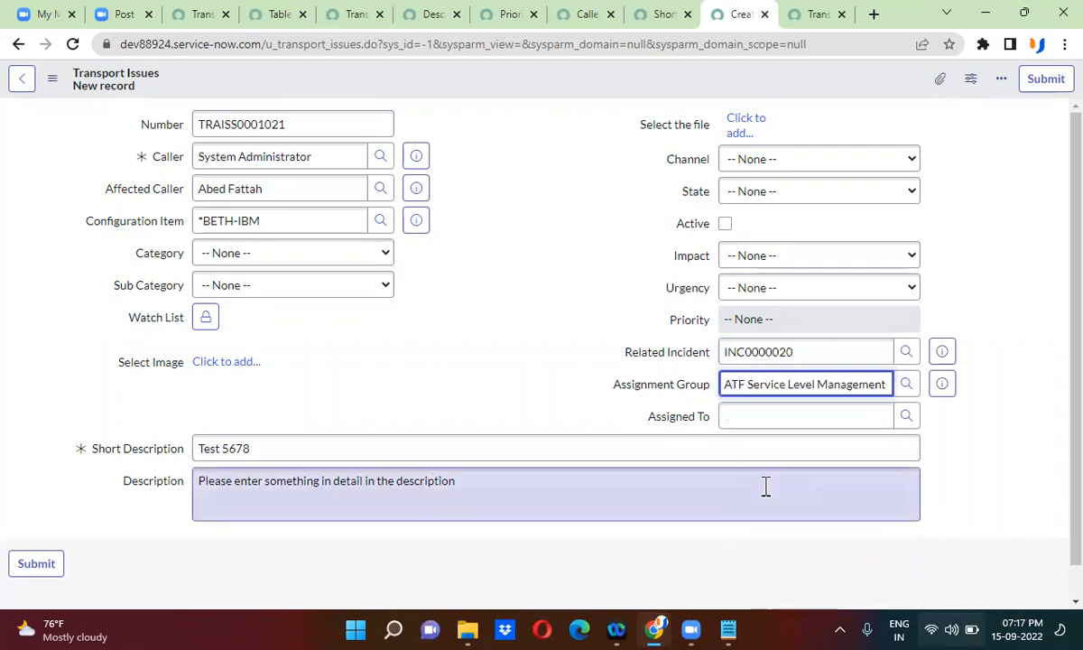
left_click(754, 417)
type("**")
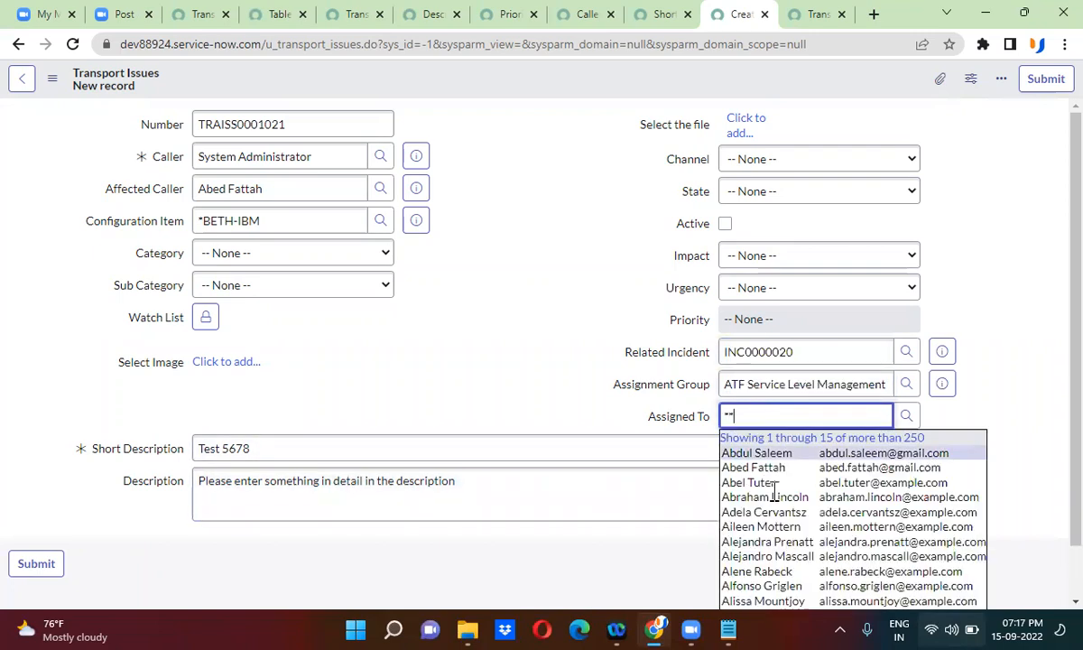
left_click(777, 512)
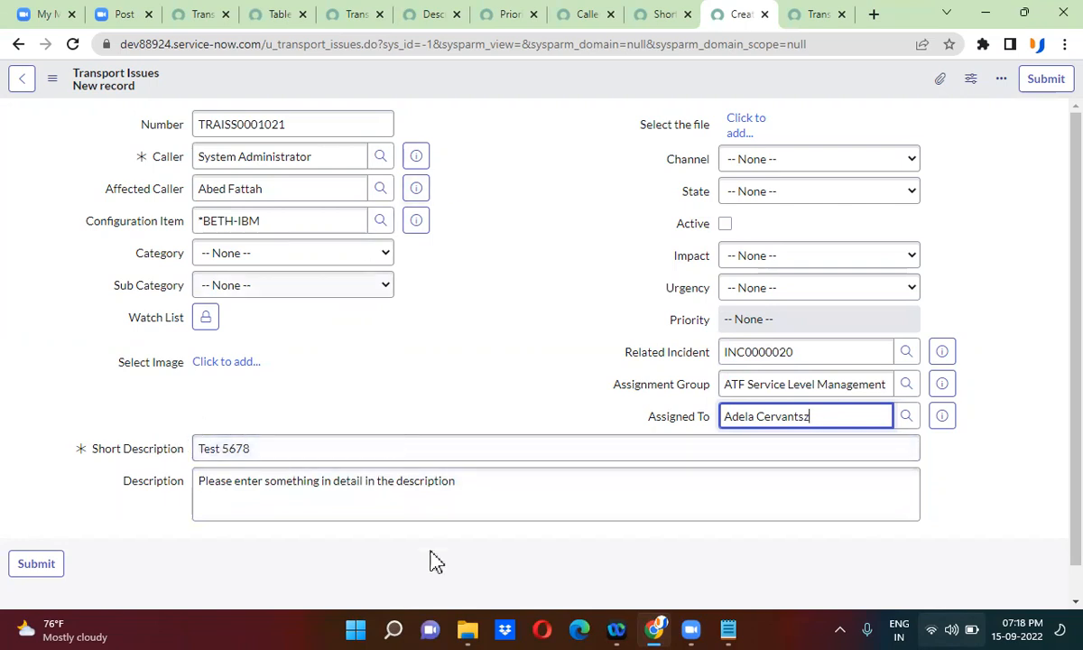
Switch to Notepad and add a dot after "current".
left_click(731, 627)
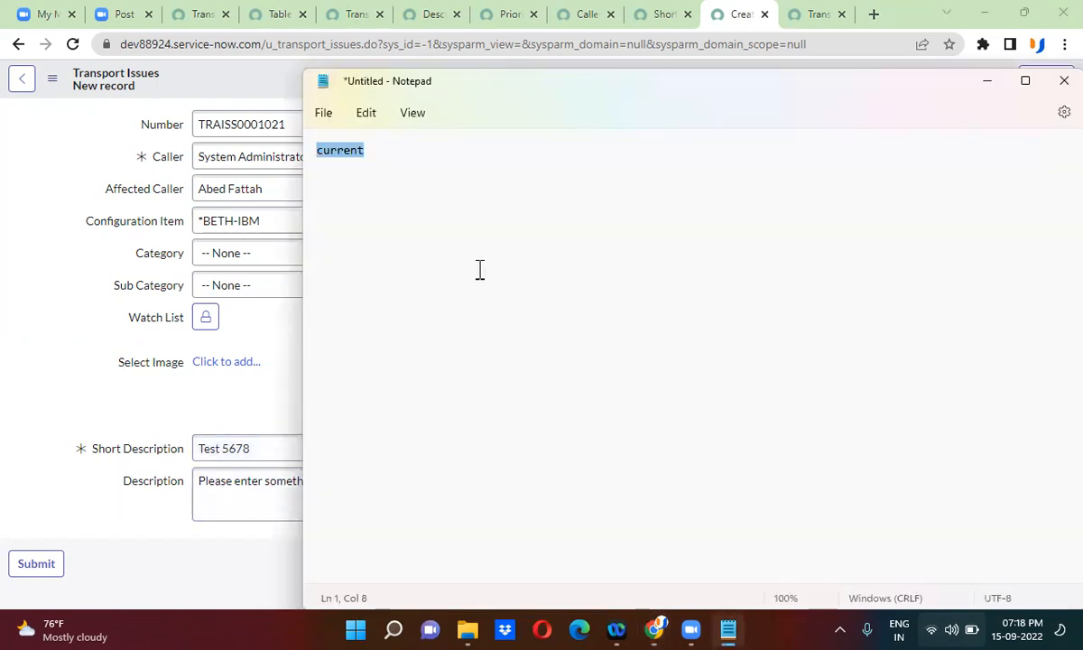
left_click(365, 155)
type(".")
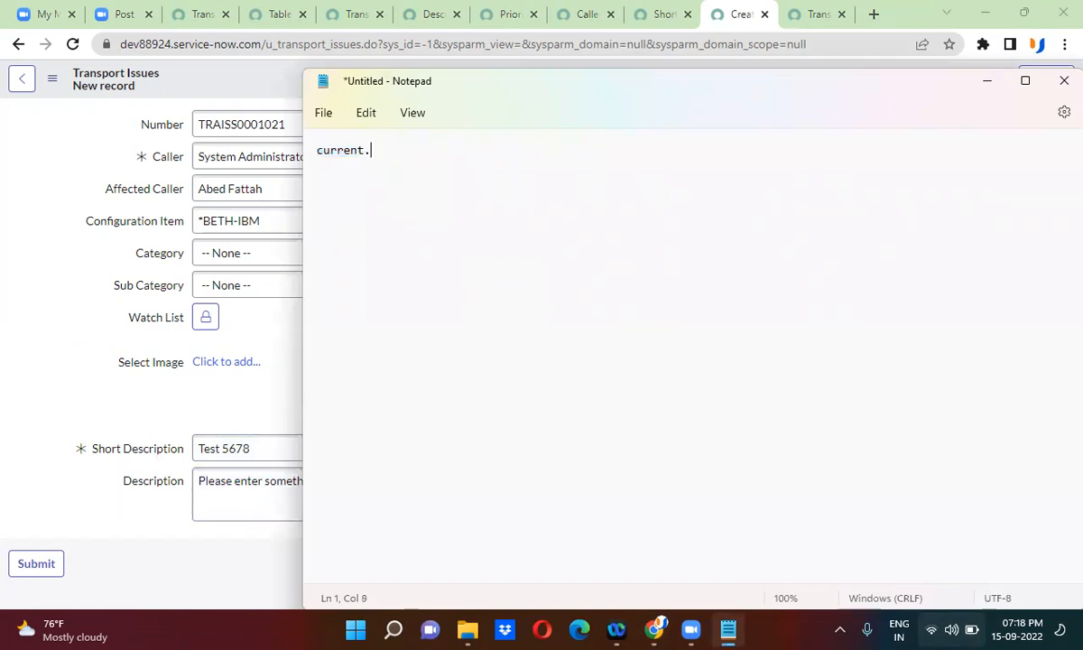
Return to the Transport Issues form and look up the internal field name of Short Description.
left_click(140, 456)
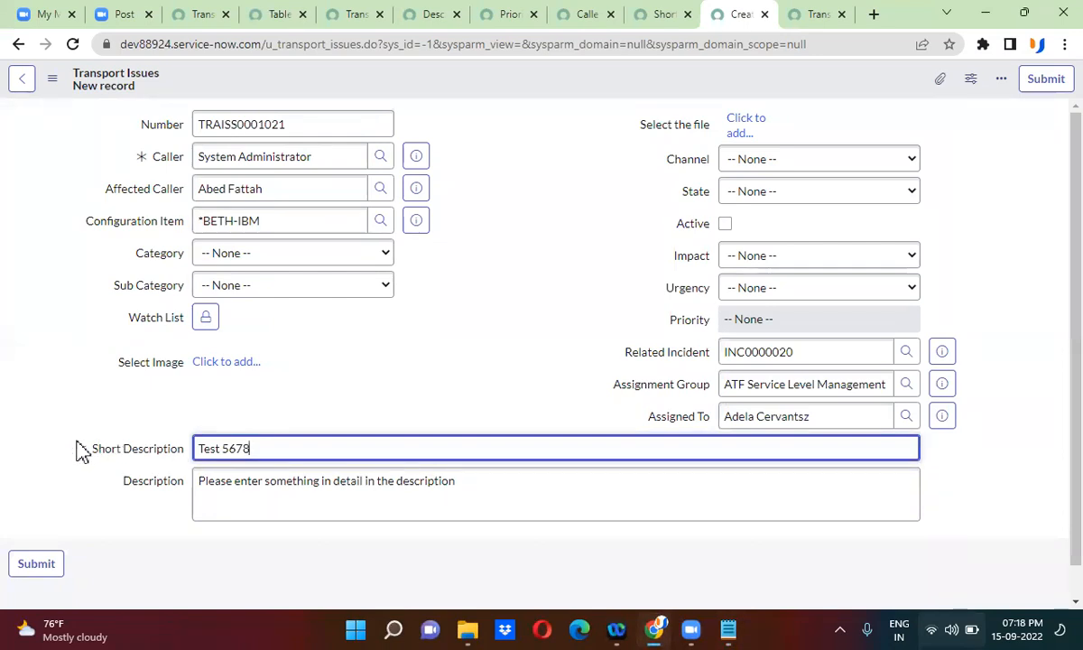
double_click(96, 450)
left_click_drag(134, 460, 101, 465)
left_click(186, 459)
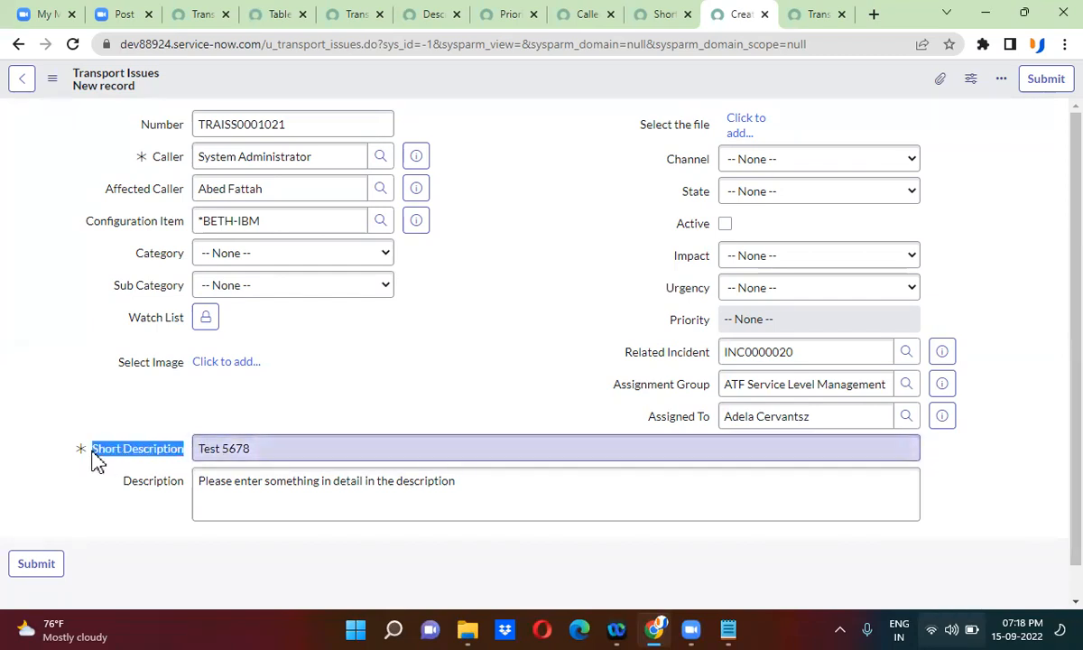
left_click(112, 459)
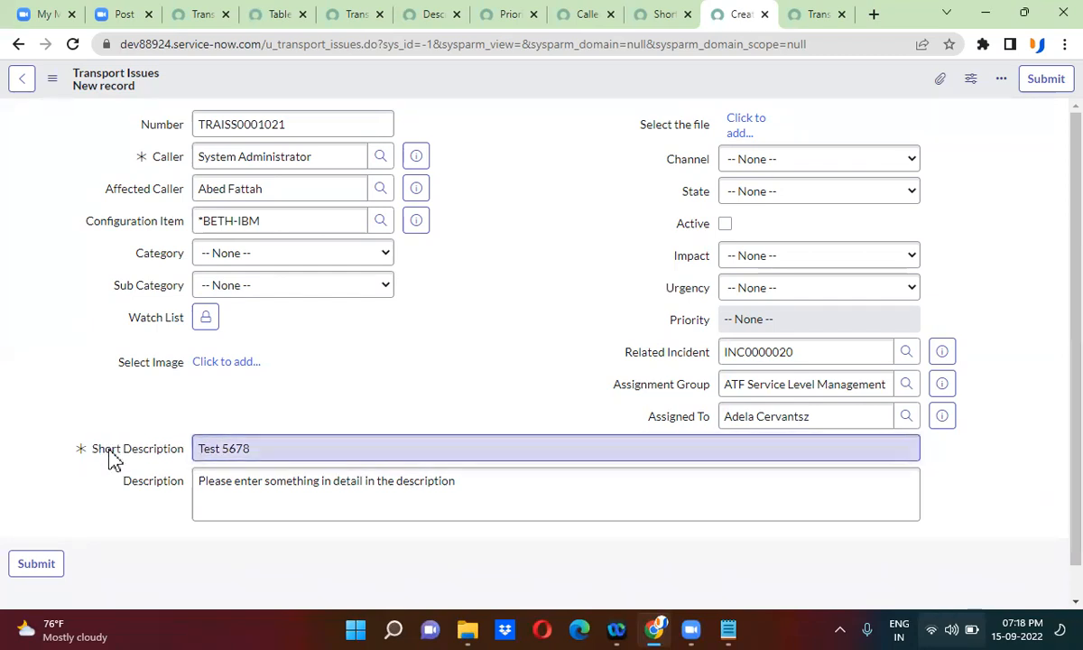
right_click(112, 459)
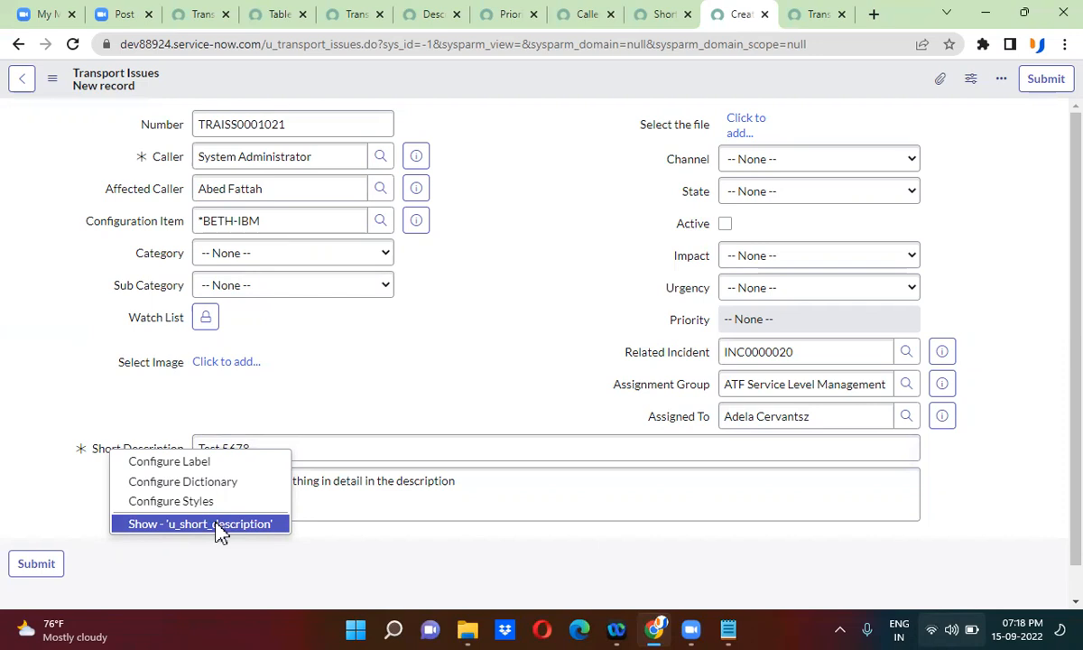
left_click(192, 443)
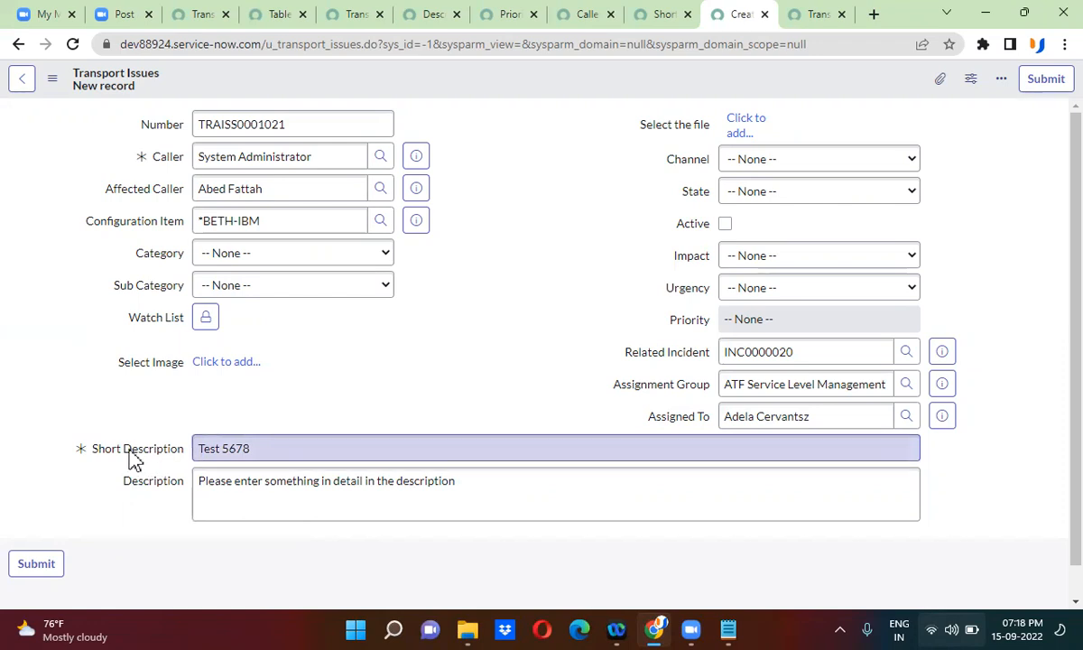
right_click(131, 454)
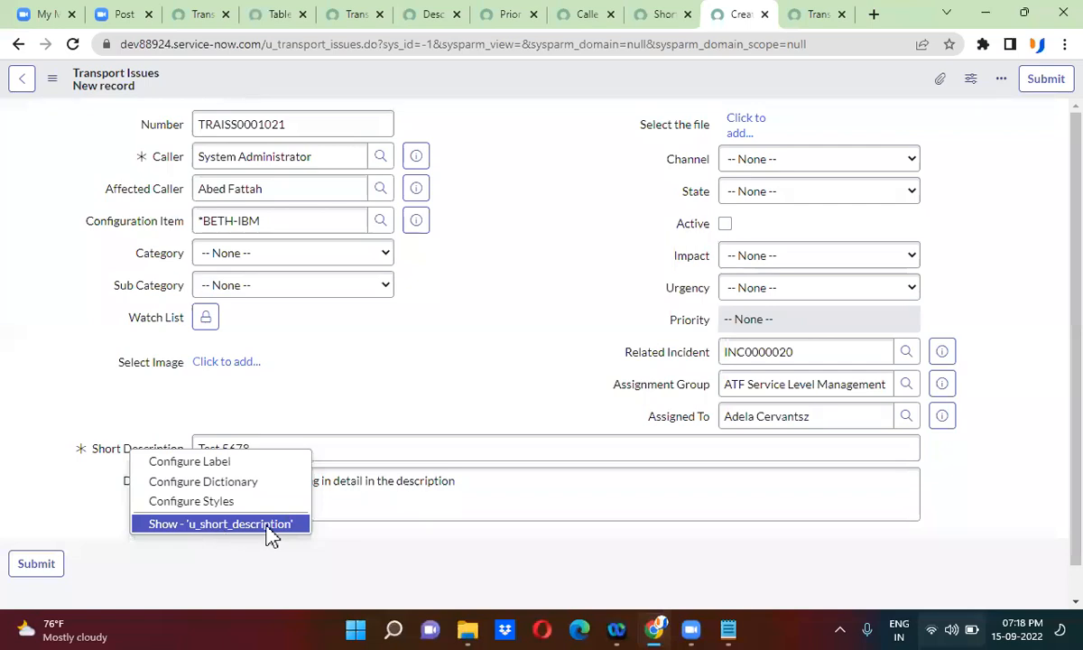
left_click(489, 437)
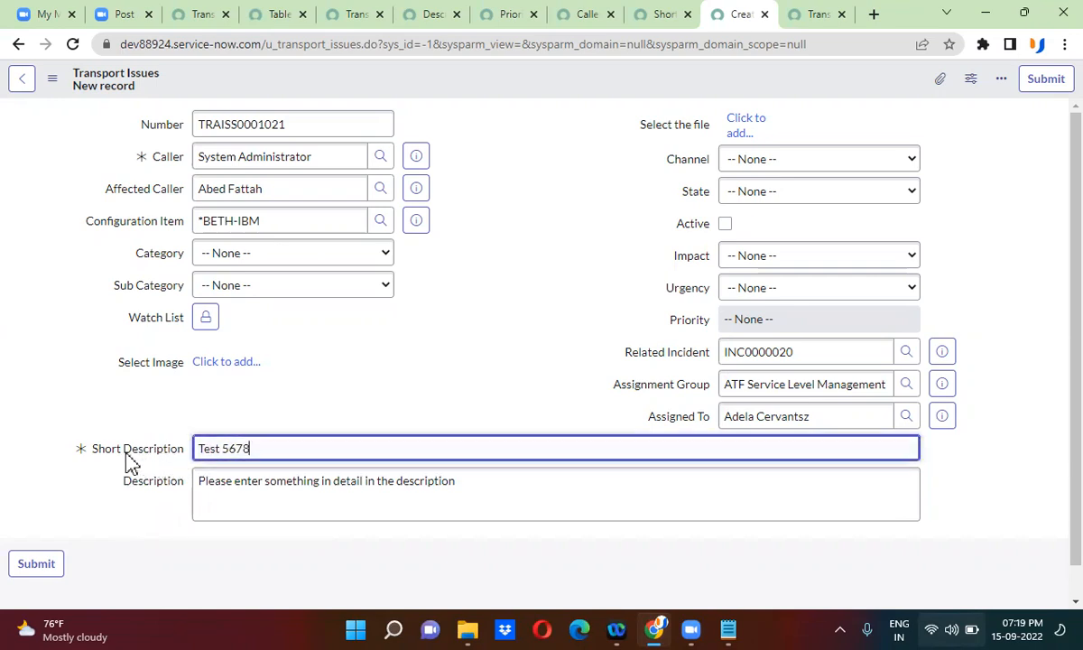
Look up the internal field names of Related Incident and State on the form.
left_click(160, 493)
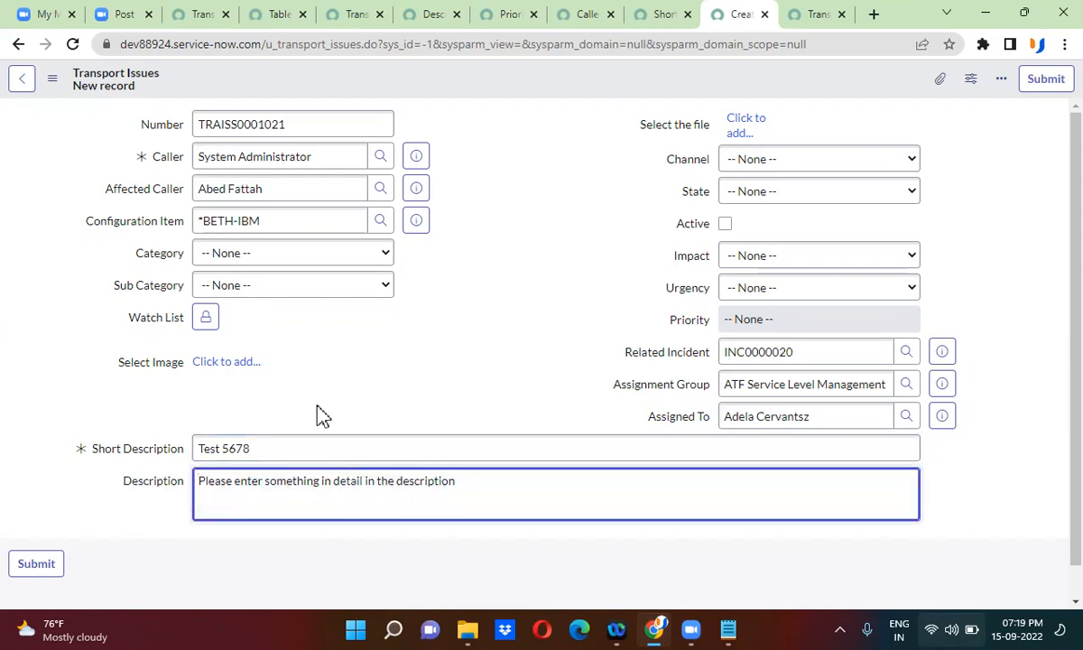
left_click(672, 364)
right_click(668, 354)
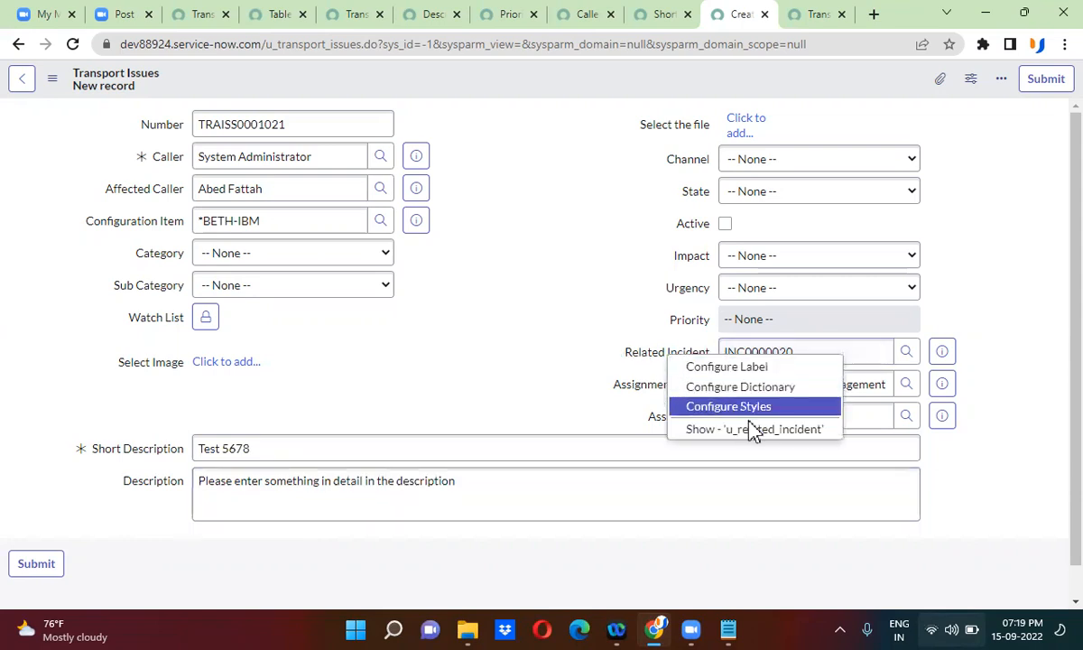
left_click(612, 222)
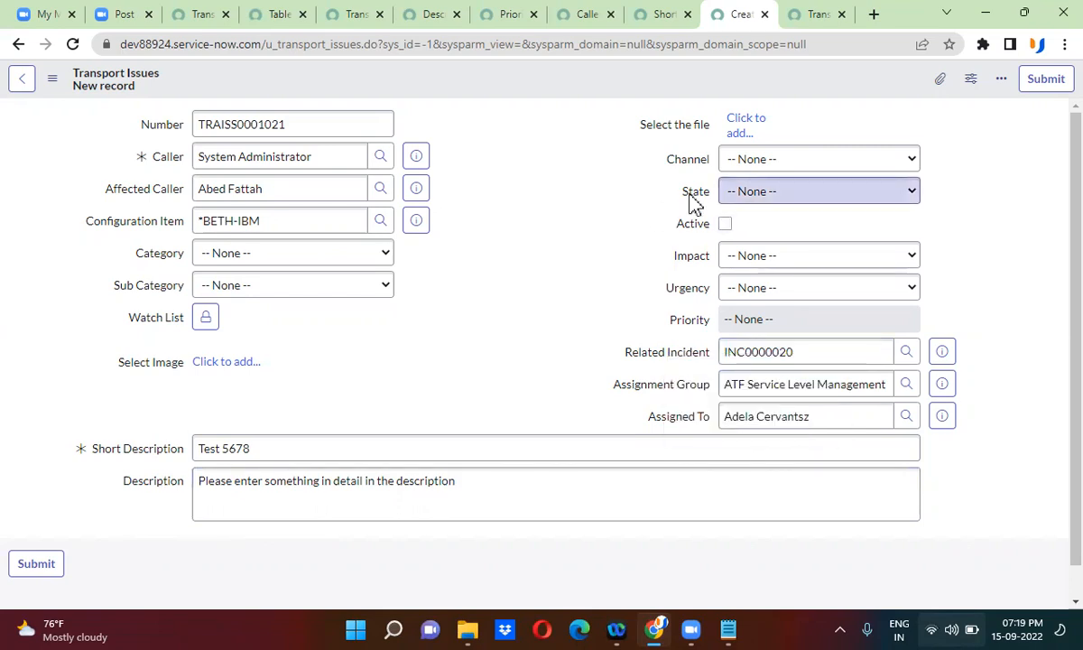
right_click(692, 202)
left_click(583, 223)
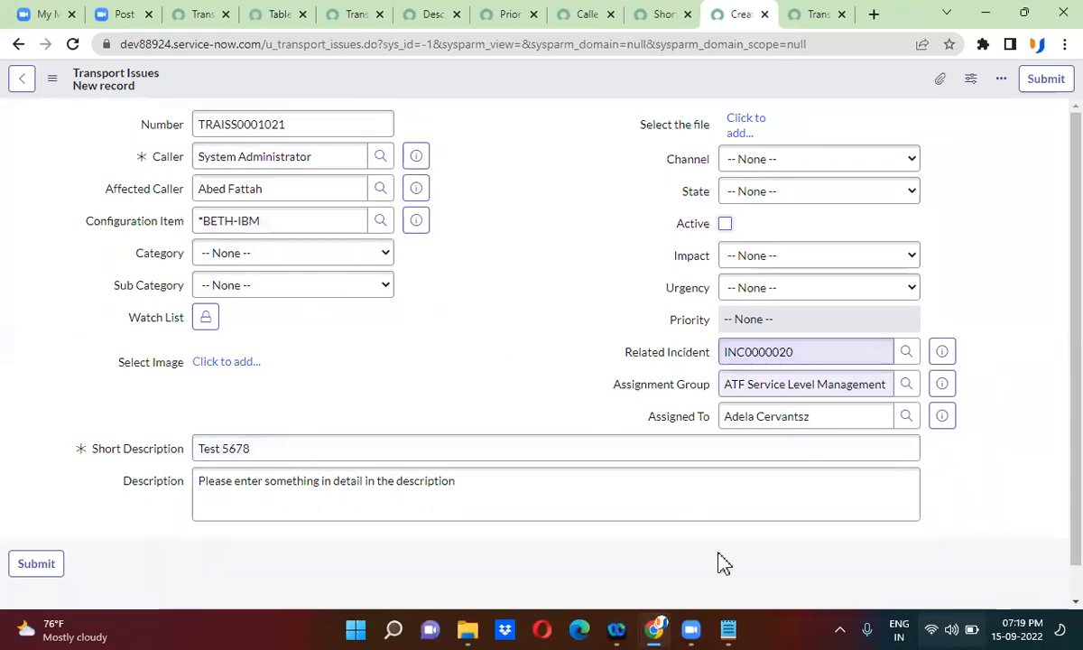
Switch to Notepad and complete the first line as "current.u_affected_caller", matching the form's Affected Caller field.
left_click(729, 629)
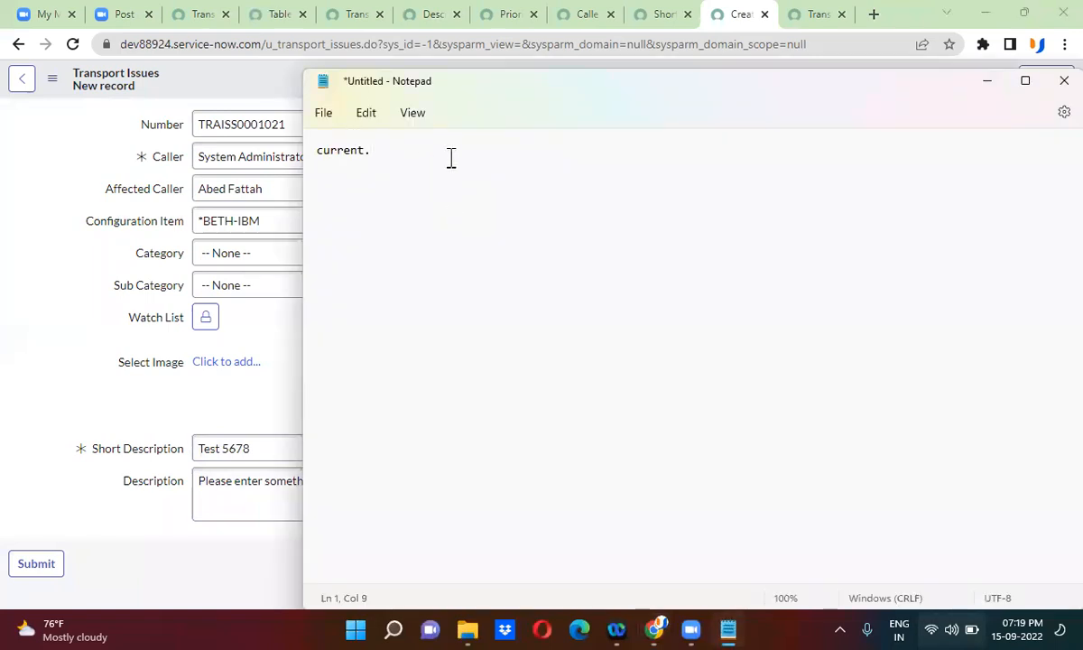
left_click(159, 198)
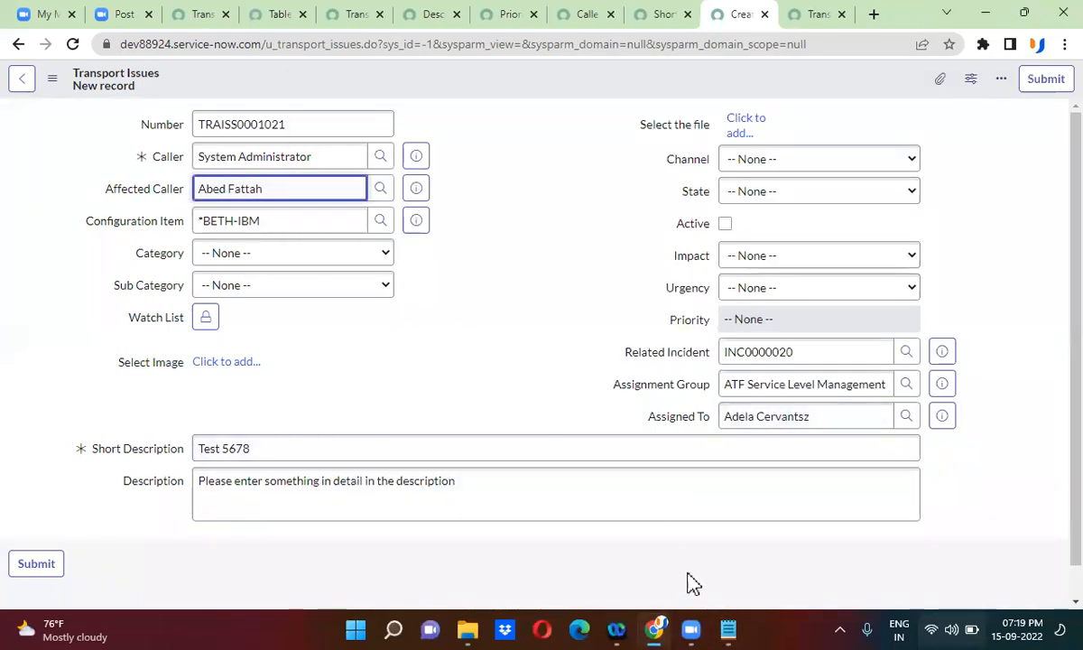
left_click(728, 628)
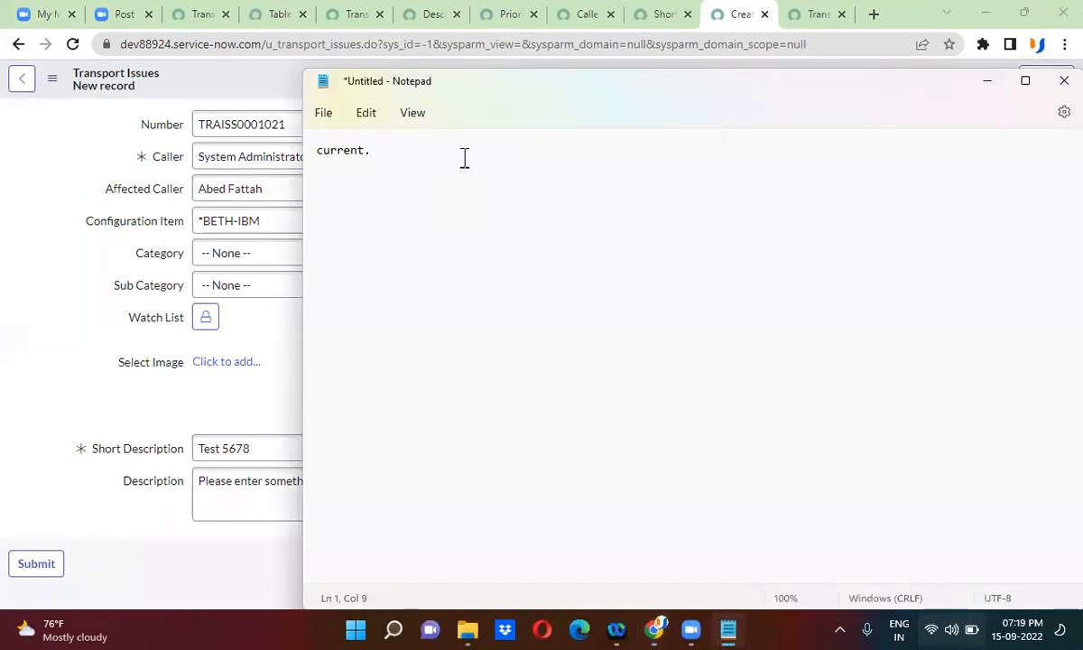
type("u_affec")
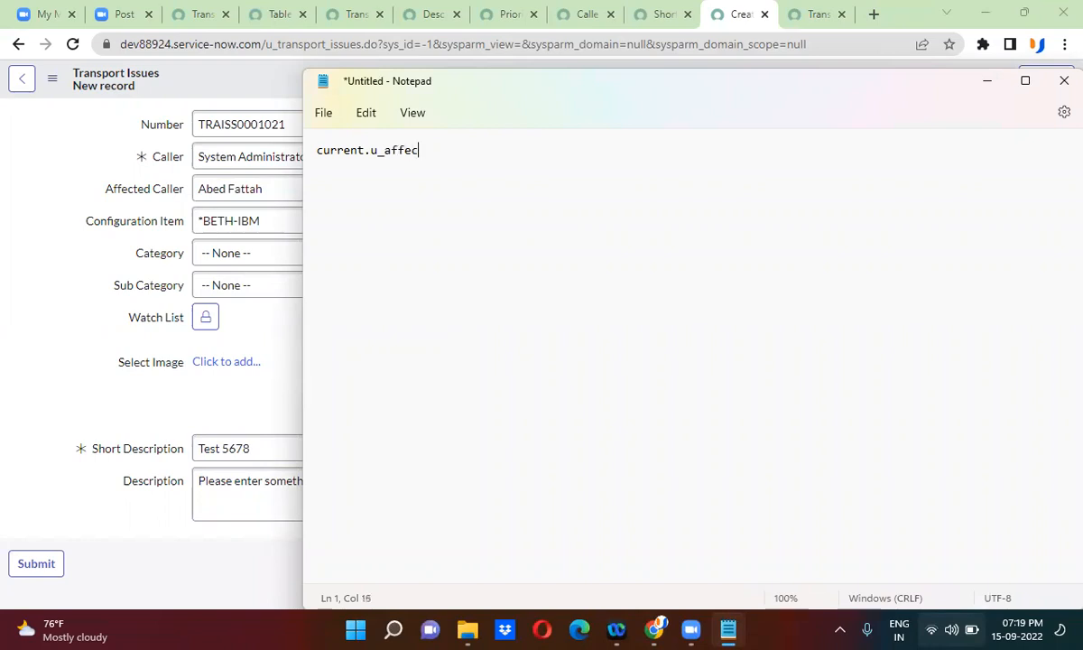
type("ted_caller")
Add a second line reading "current.u_short_description".
key("Return")
type("current")
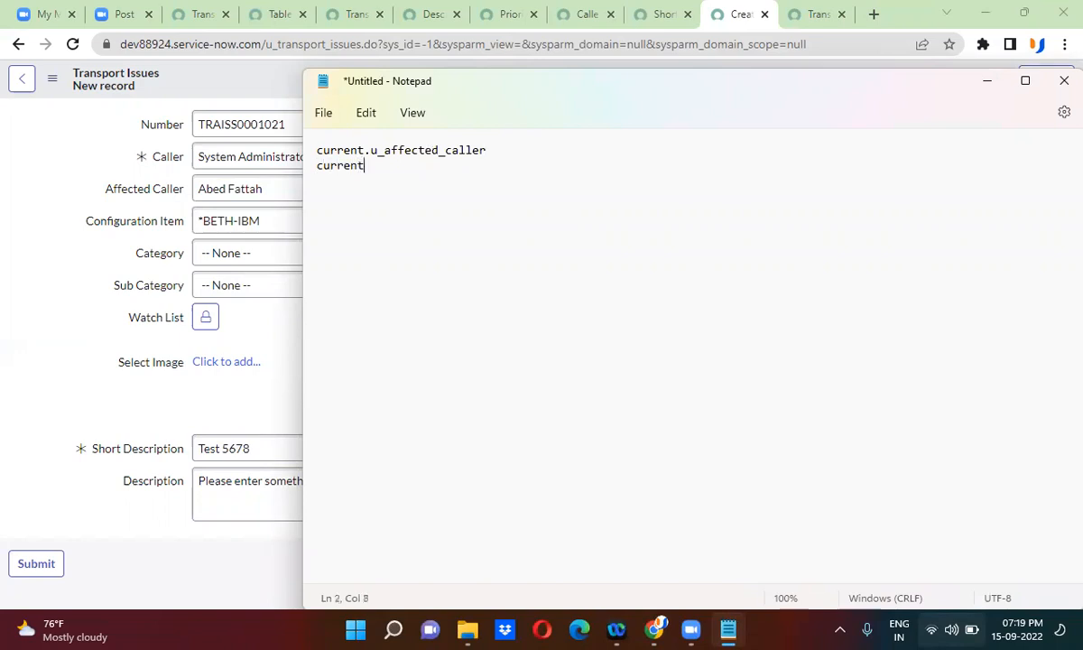
type(".u_")
type("short_description")
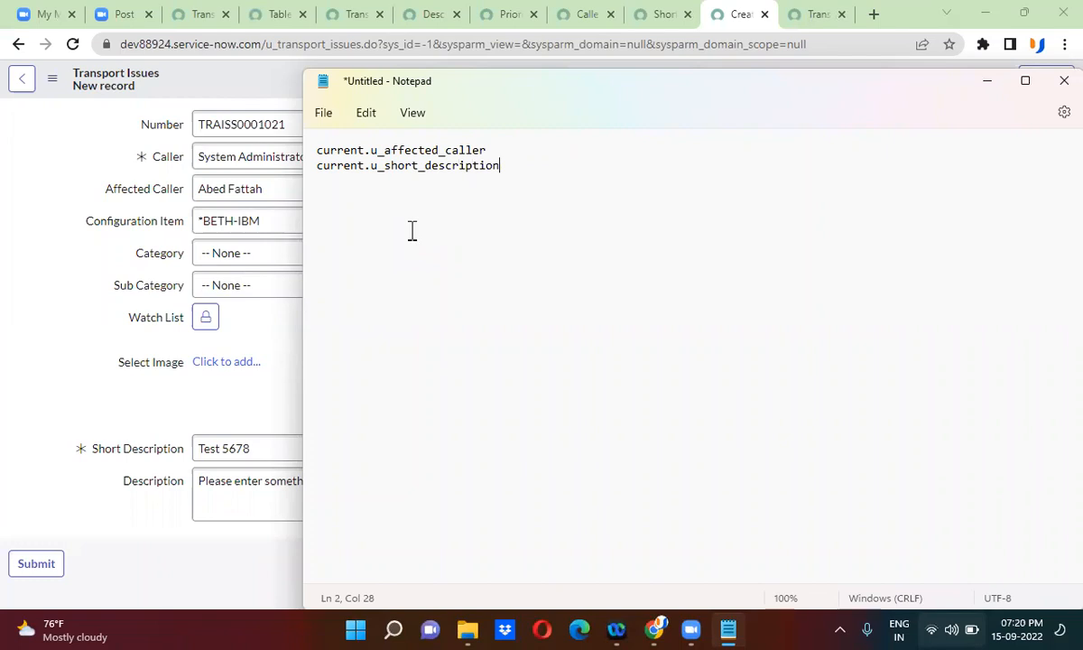
Switch from Notepad to the Transport Issues form and examine the Caller and Affected Caller fields.
left_click(65, 318)
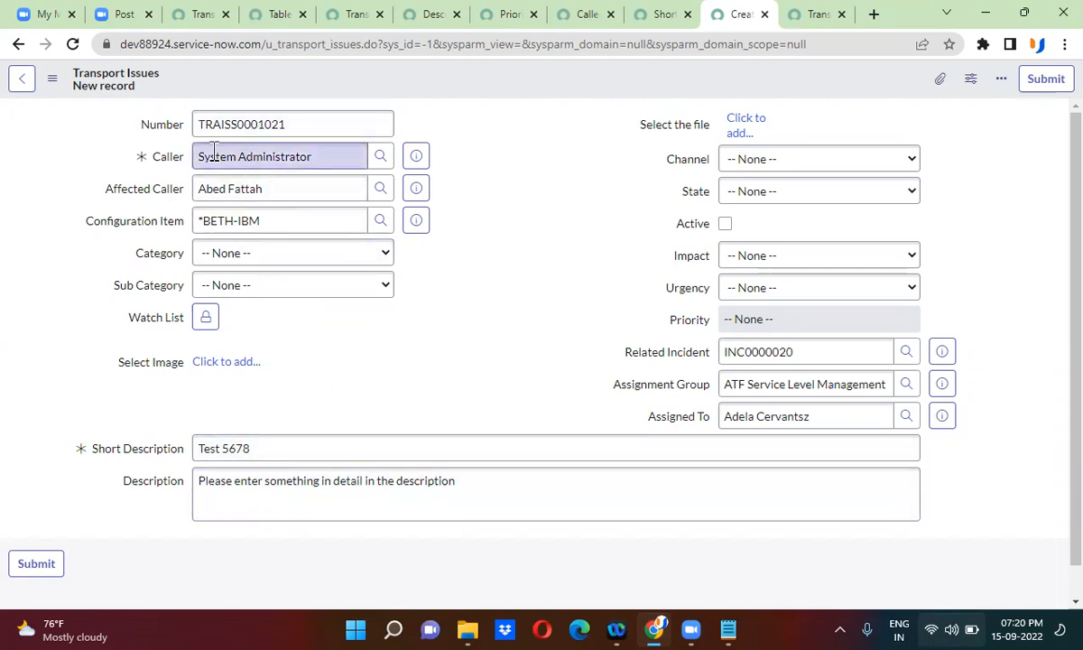
left_click(166, 162)
left_click(168, 199)
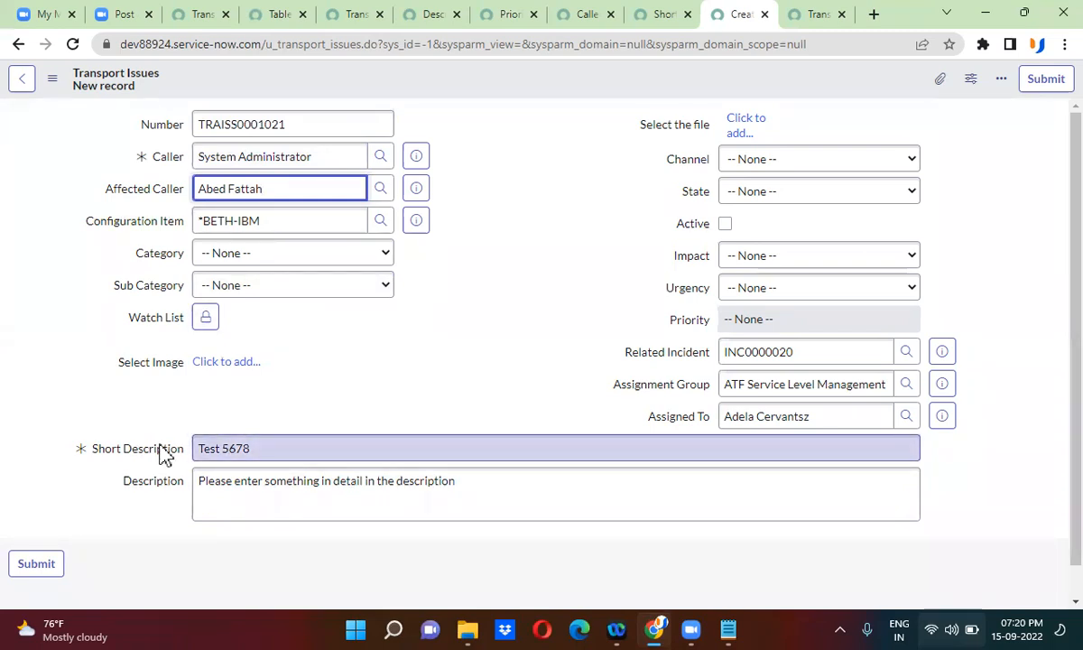
Go to the dictionary entry of the Short Description field and switch it to the Advanced view.
left_click(646, 20)
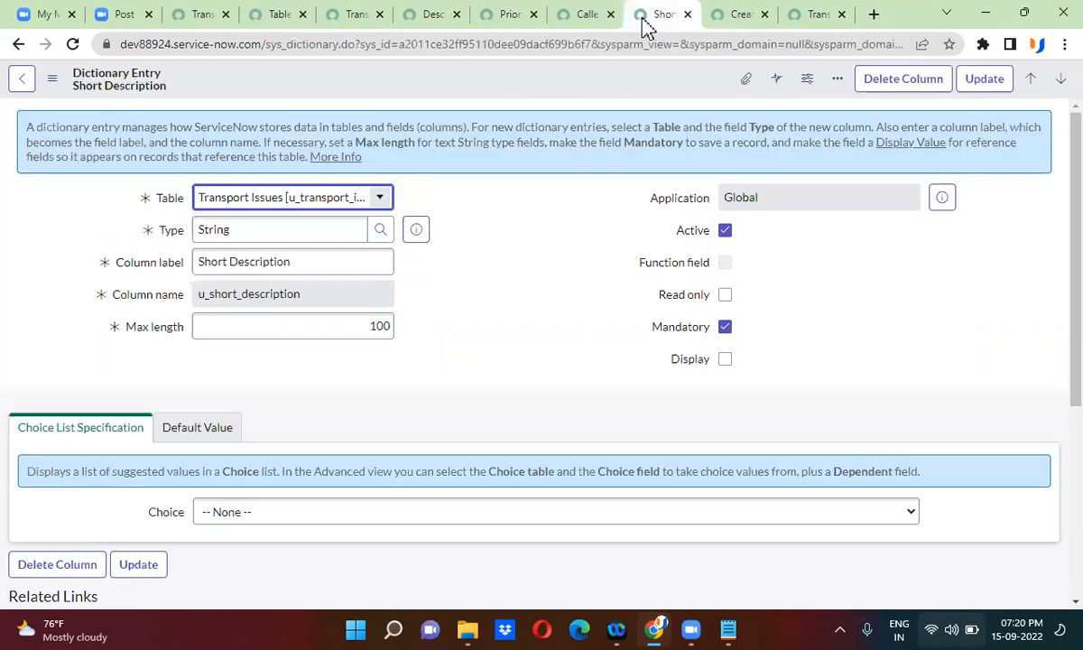
left_click(294, 562)
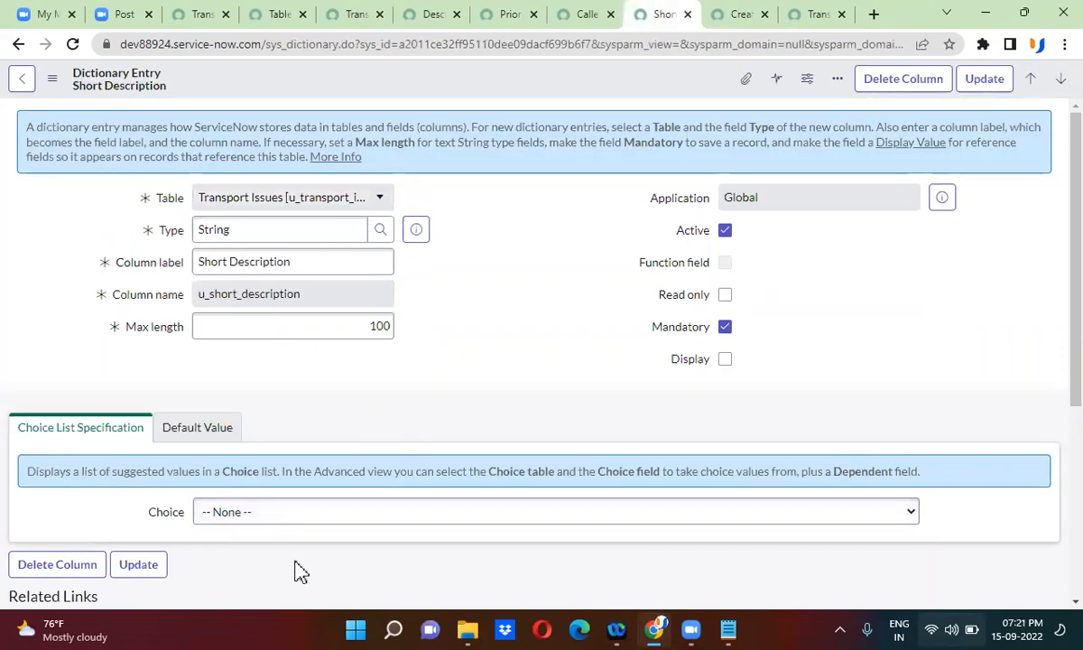
scroll(298, 571, "down", 2)
left_click(63, 497)
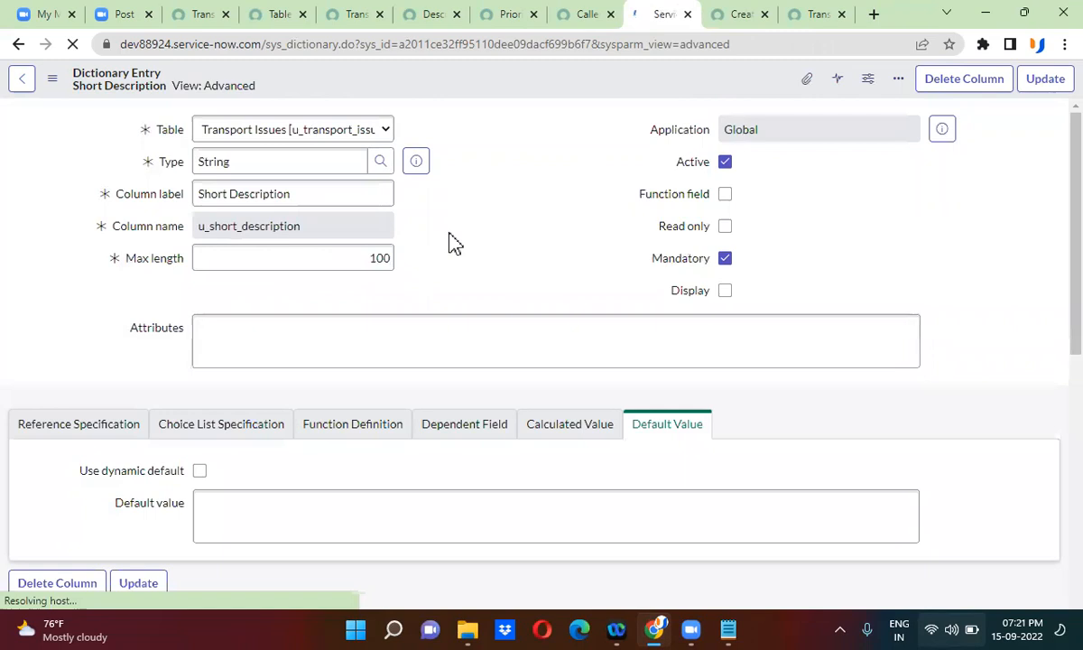
Enable the Calculated option in the Short Description field's calculated value settings.
left_click(493, 294)
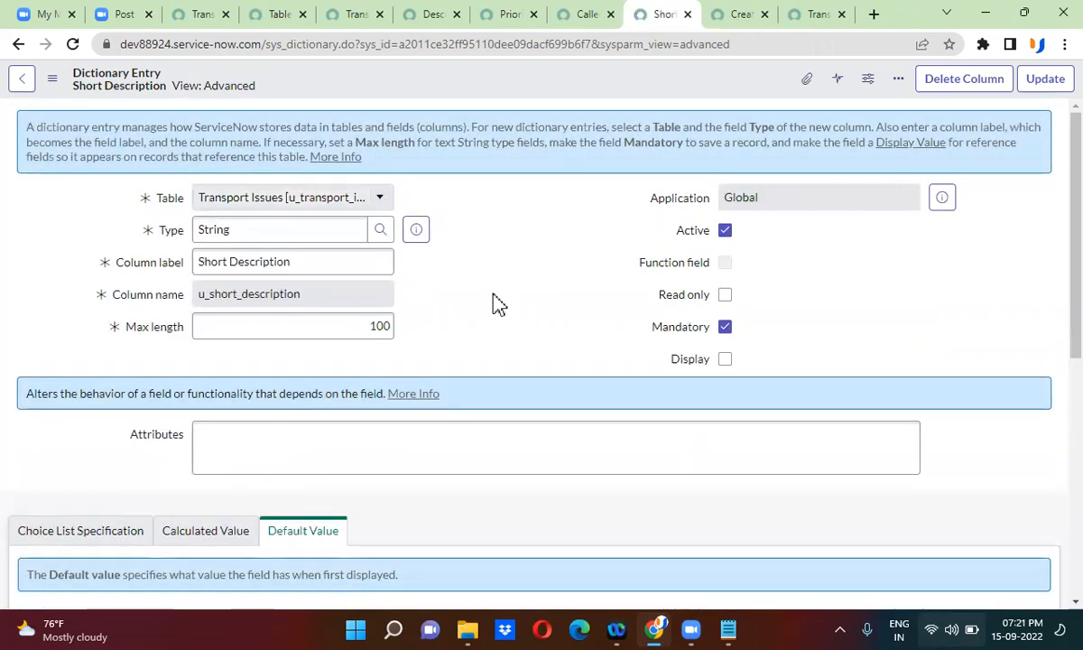
scroll(494, 295, "down", 1)
scroll(494, 303, "down", 1)
scroll(235, 388, "down", 1)
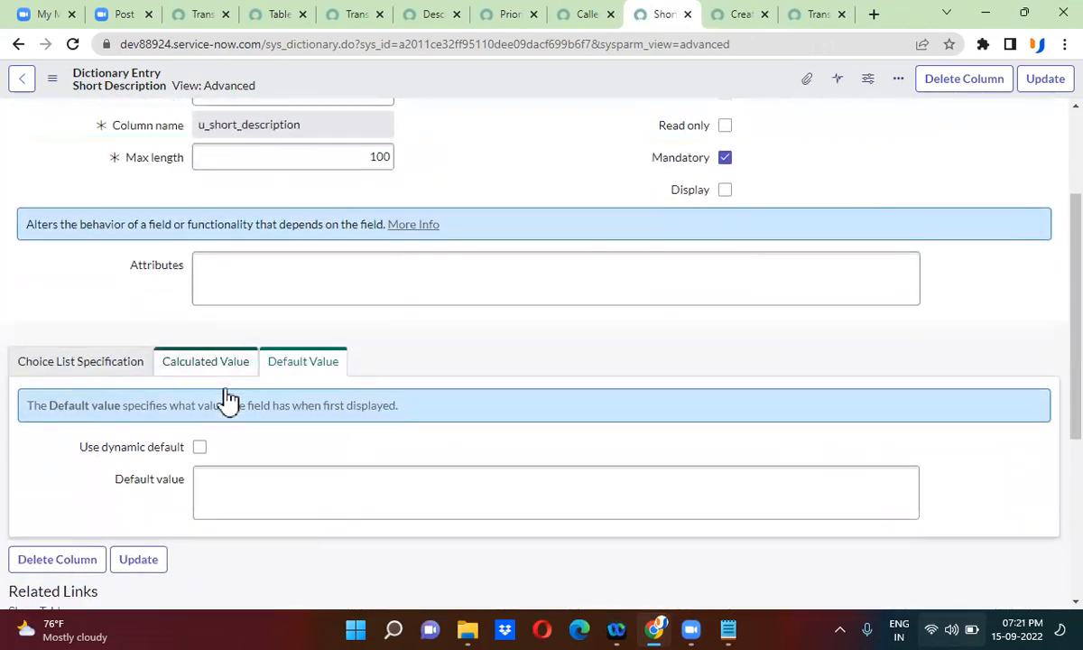
left_click(214, 374)
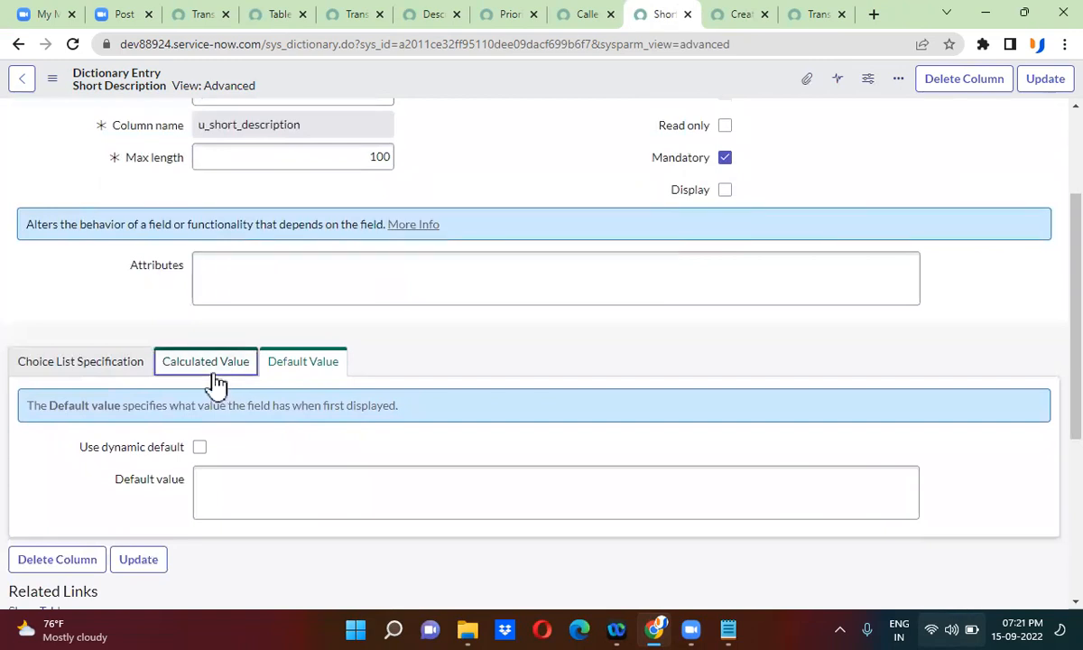
scroll(457, 367, "down", 1)
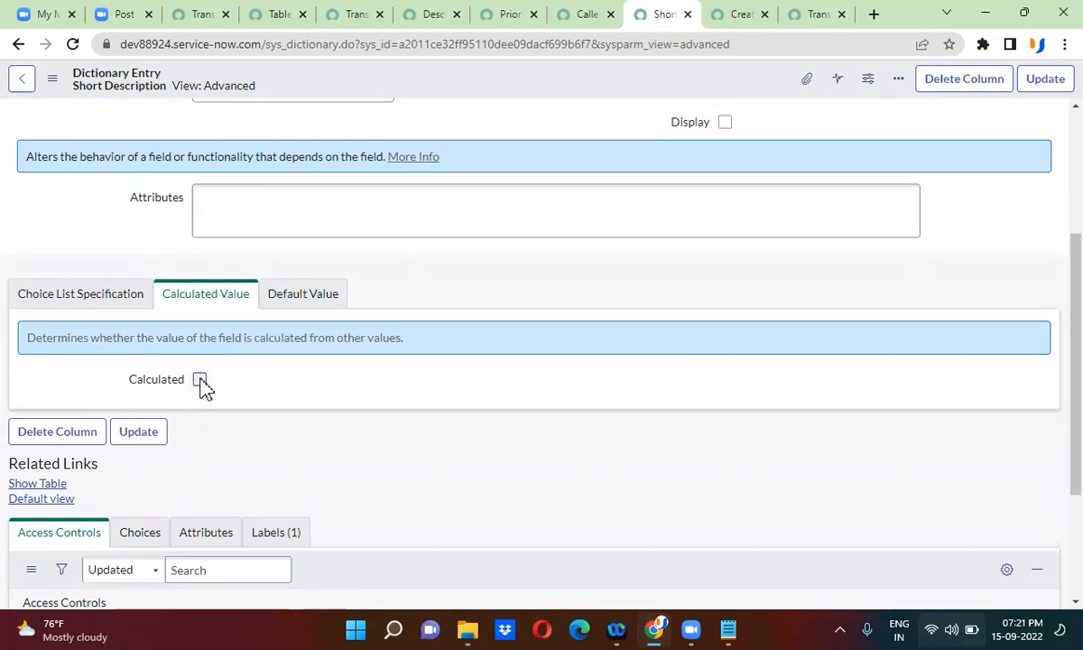
left_click(200, 380)
scroll(336, 386, "down", 1)
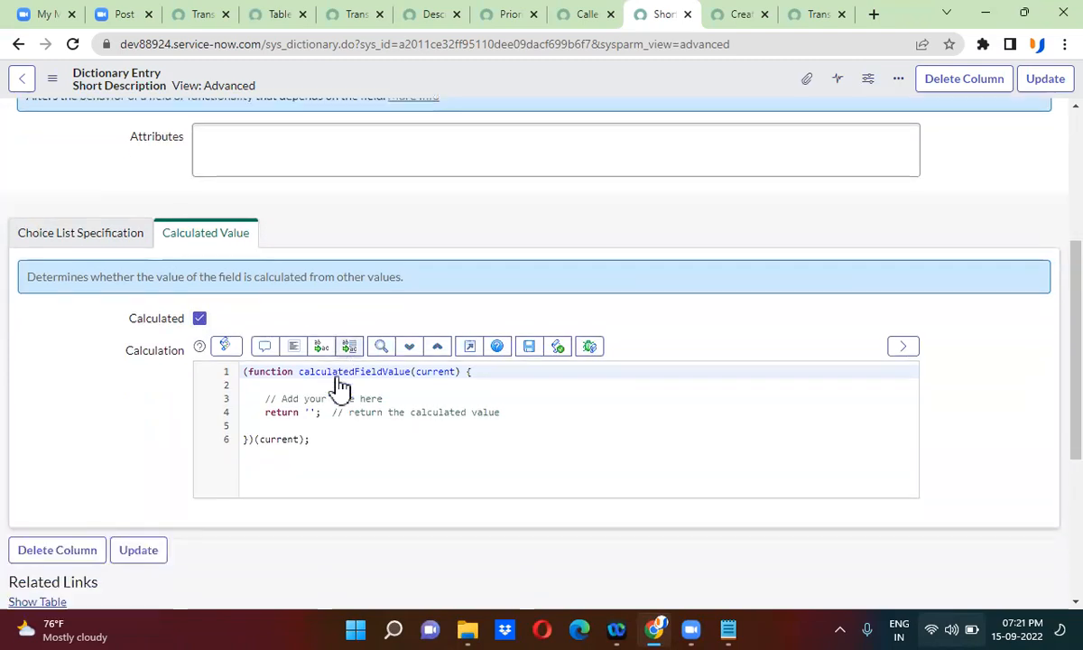
Remove the "Add your code here" and "return the calculated value" comments from the calculation script.
double_click(439, 365)
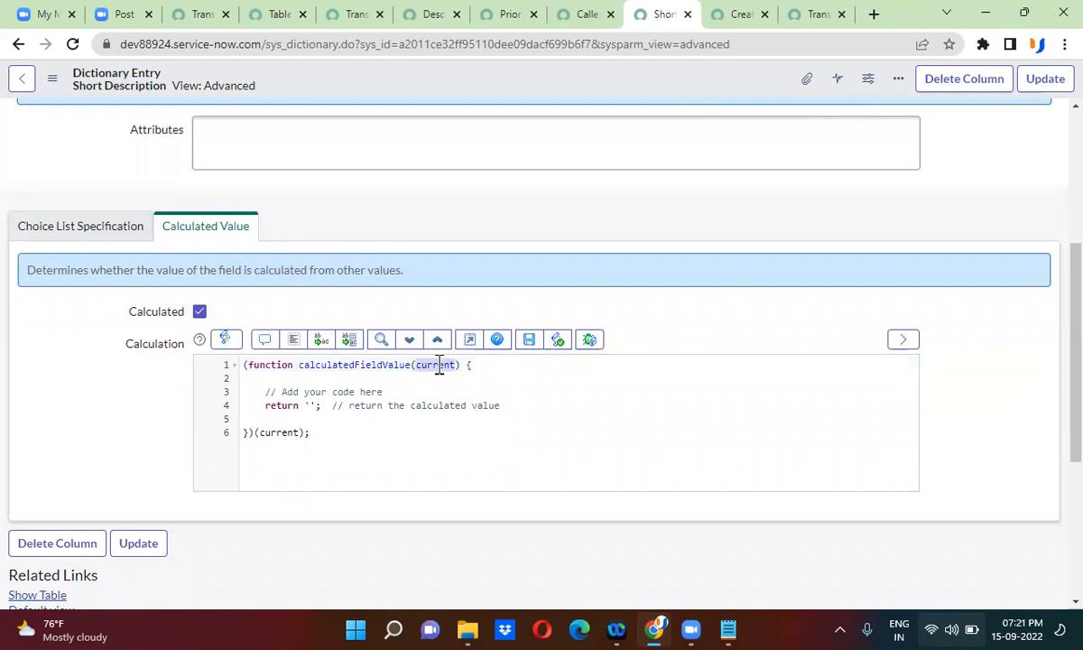
left_click(383, 406)
left_click_drag(265, 392, 398, 386)
key("BackSpace")
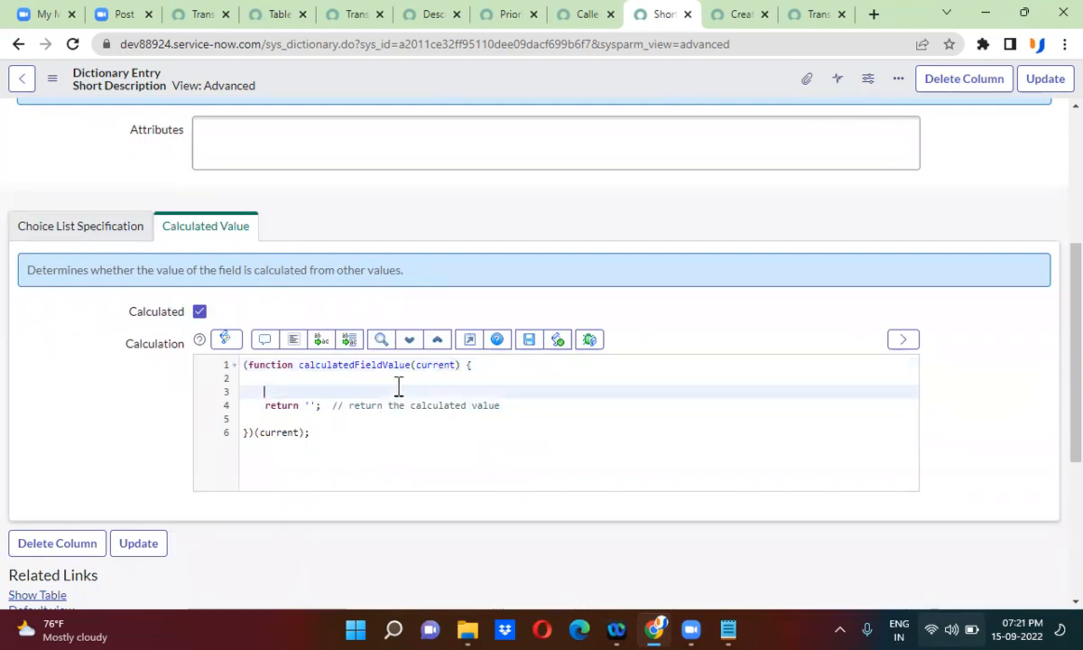
left_click_drag(333, 406, 520, 402)
key("BackSpace")
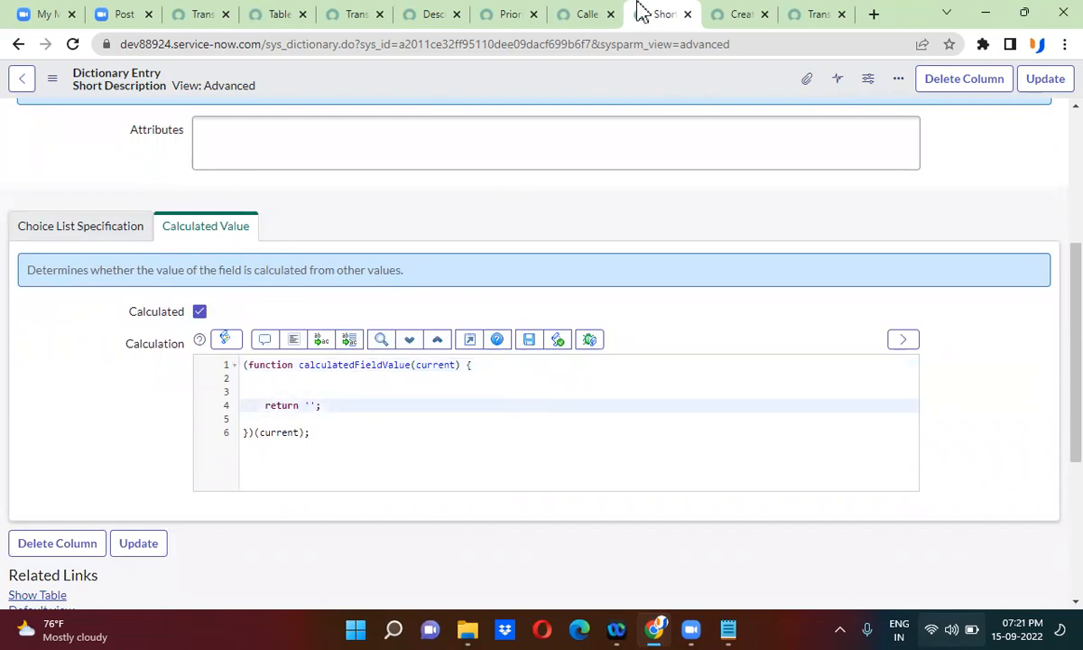
Go back to the Transport Issues form and review the values in Caller and Affected Caller.
left_click(732, 14)
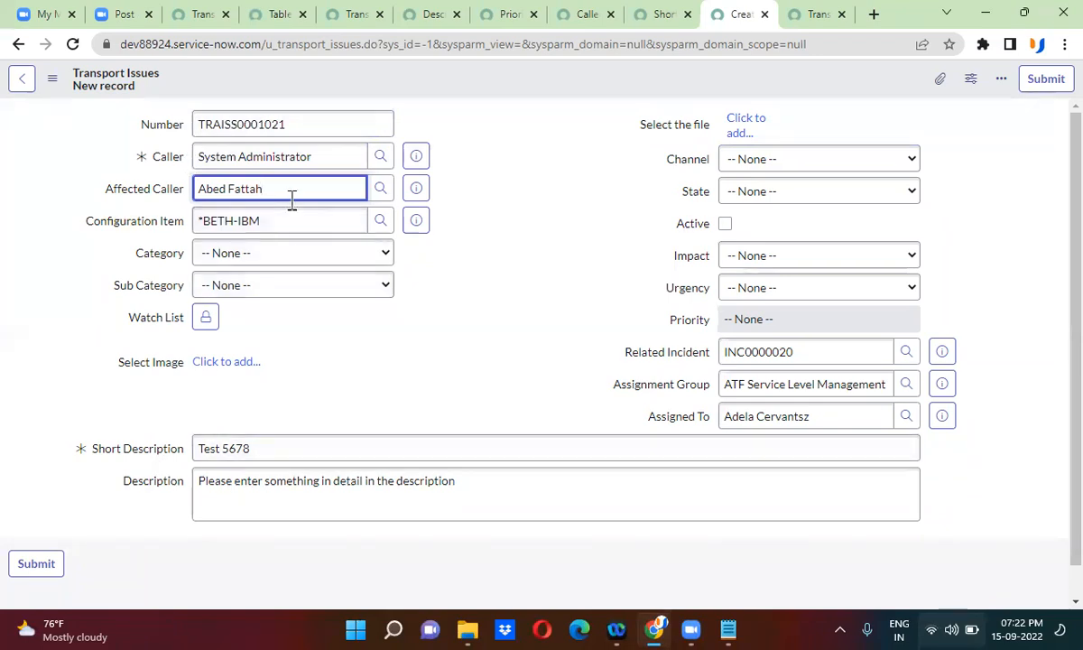
triple_click(236, 157)
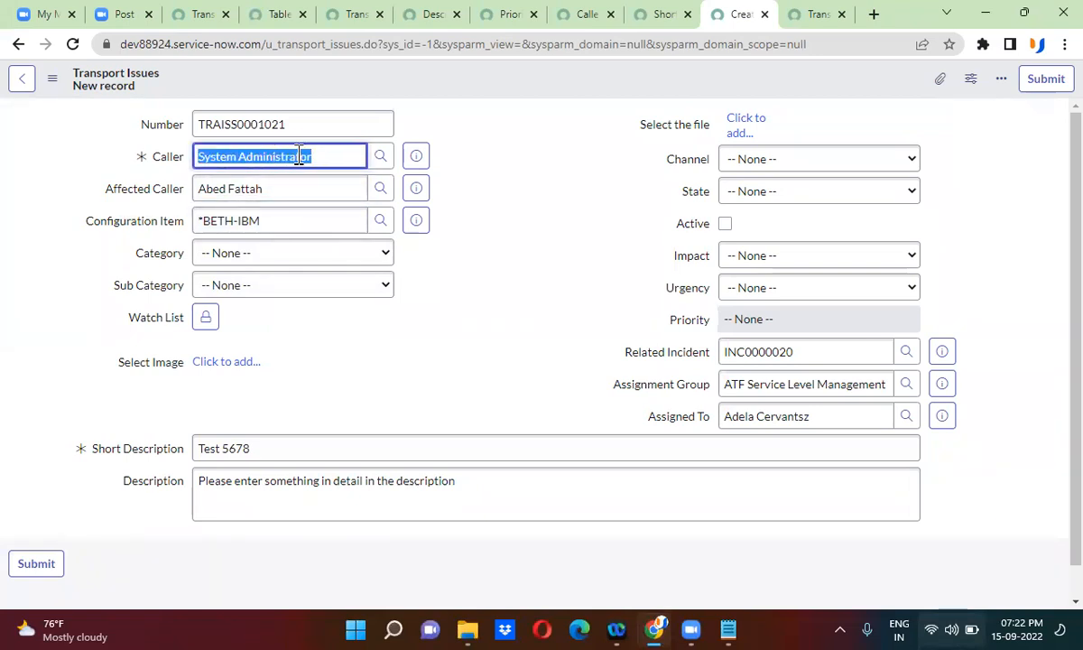
triple_click(217, 188)
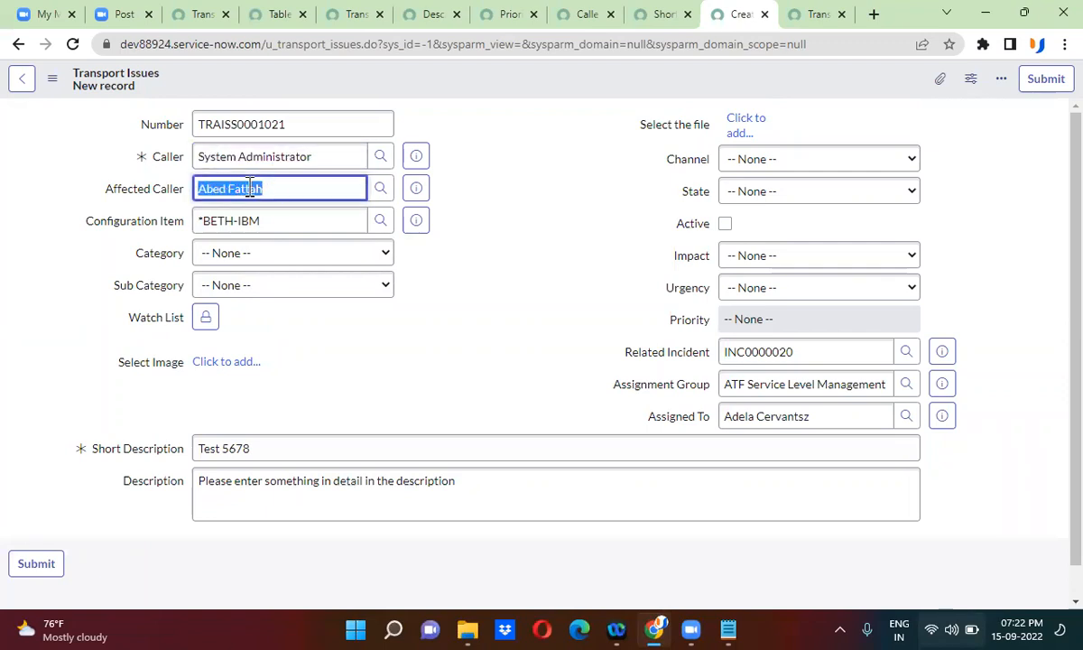
In the Short Description calculation script, replace the empty return string with current.u_caller.getDisplayValue().
left_click(656, 18)
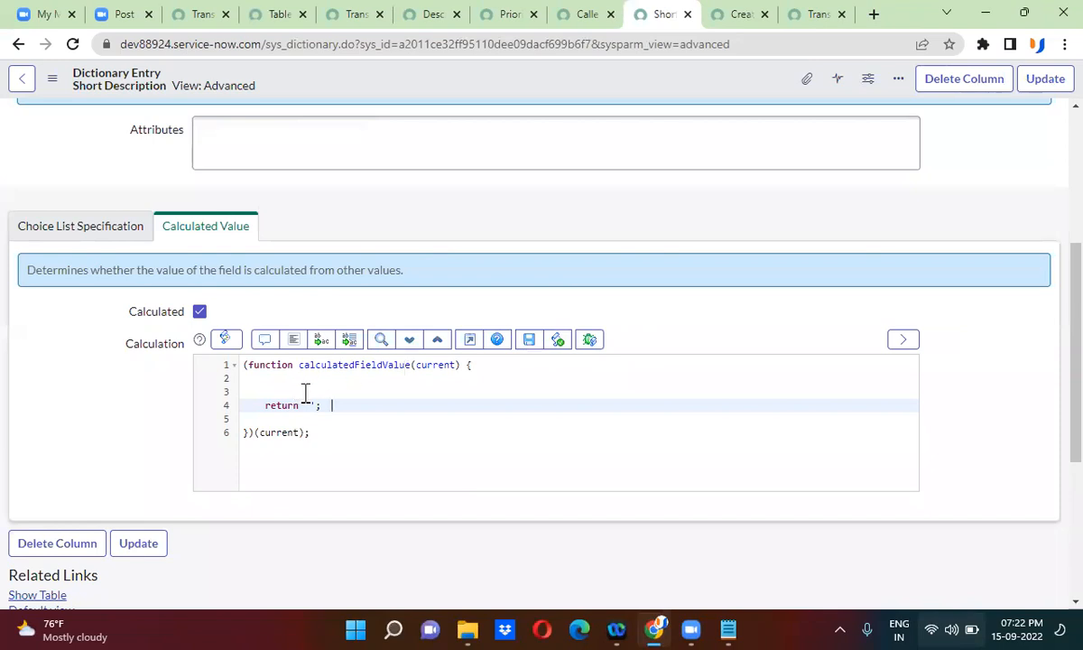
left_click_drag(306, 405, 316, 405)
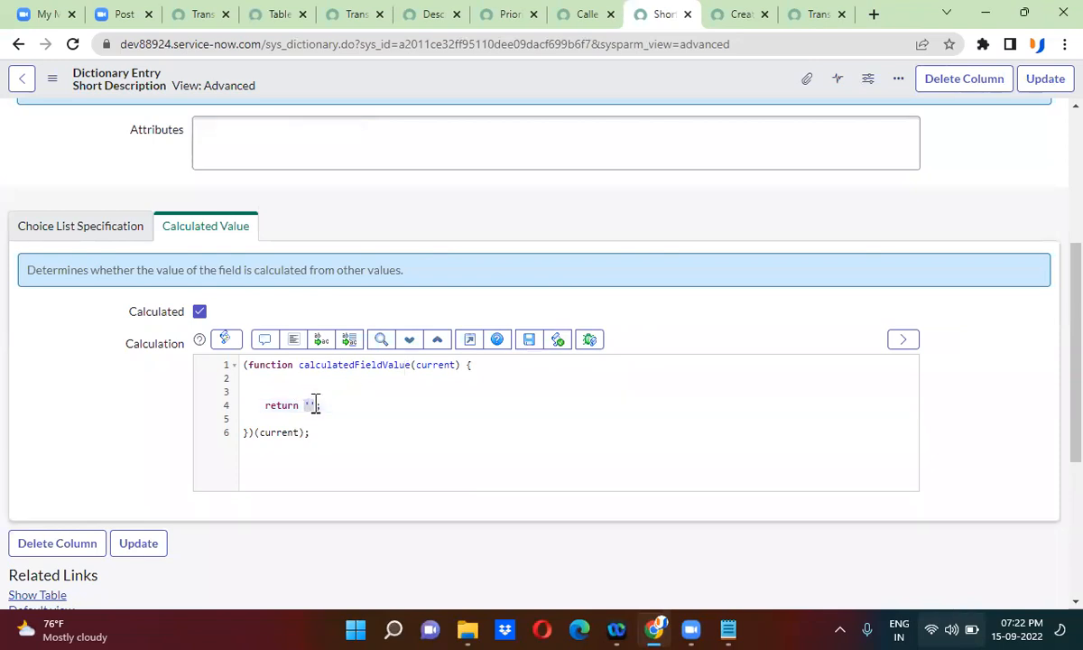
type("current")
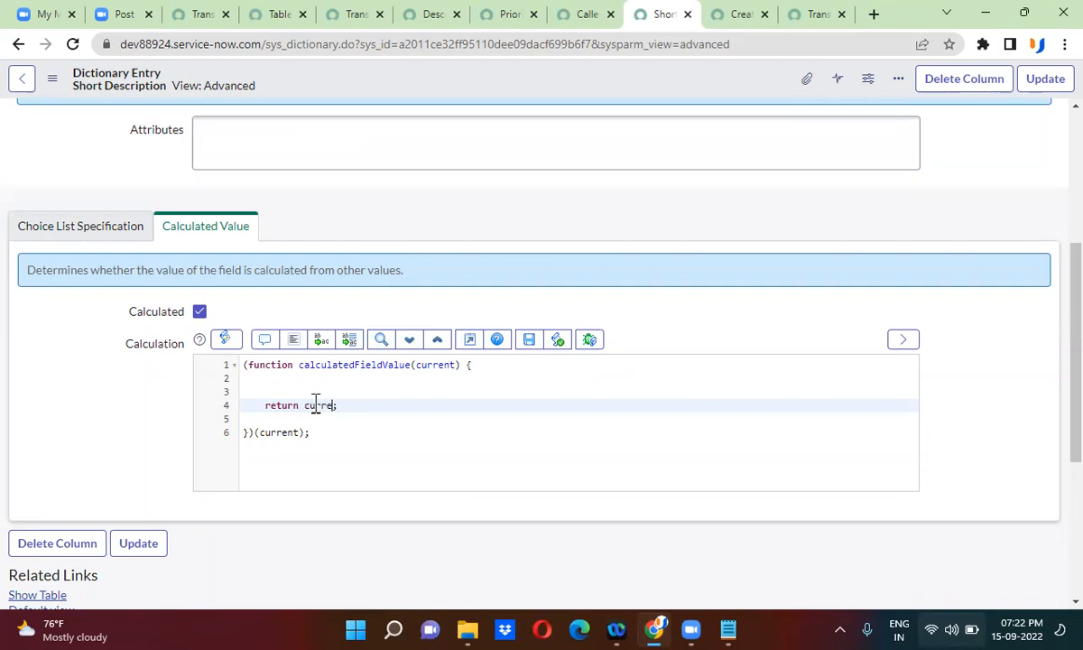
type(".u_cal")
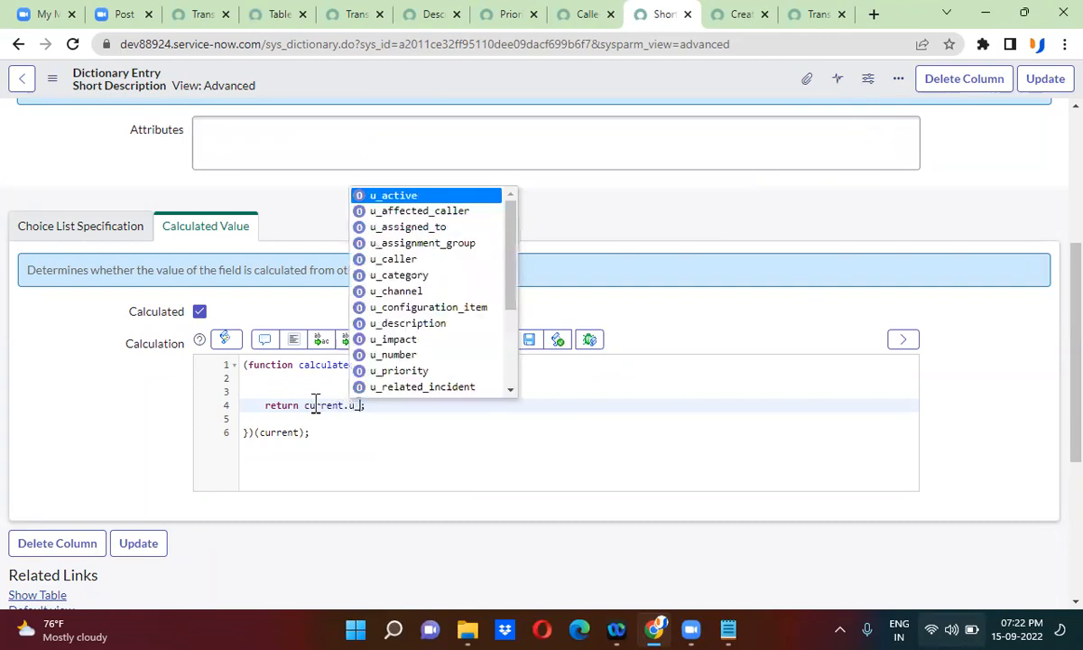
type("ler")
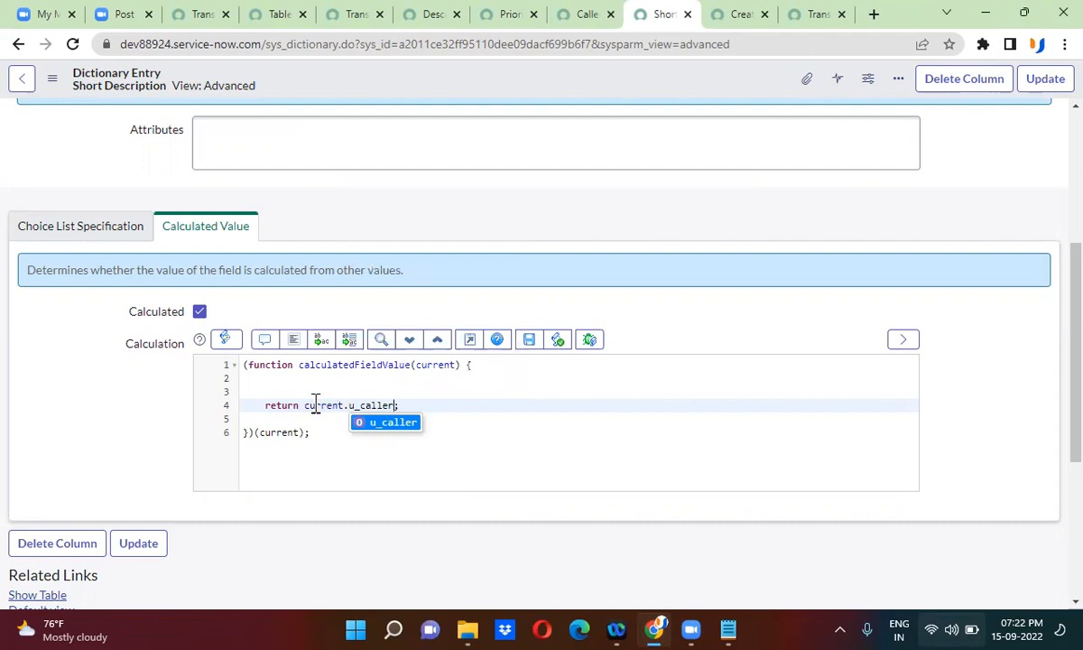
type(".getD")
key("Down")
key("Return")
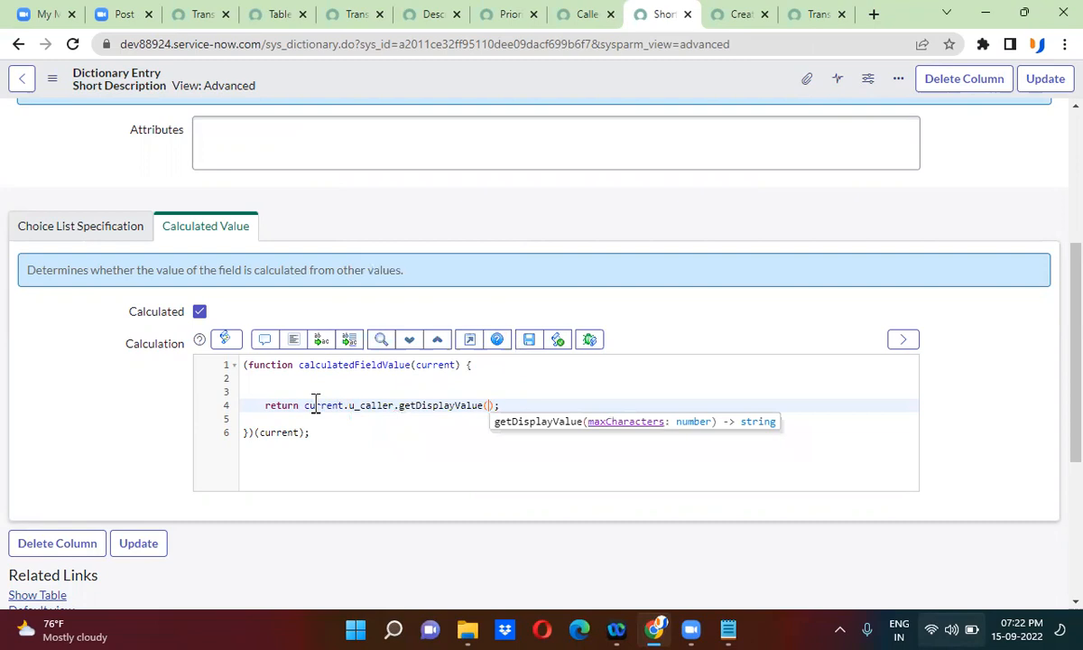
Extend the return expression with +','+current.u_affected_caller.getDisplayValue().
key("Right")
type("+")
type("','")
type("+")
type("current")
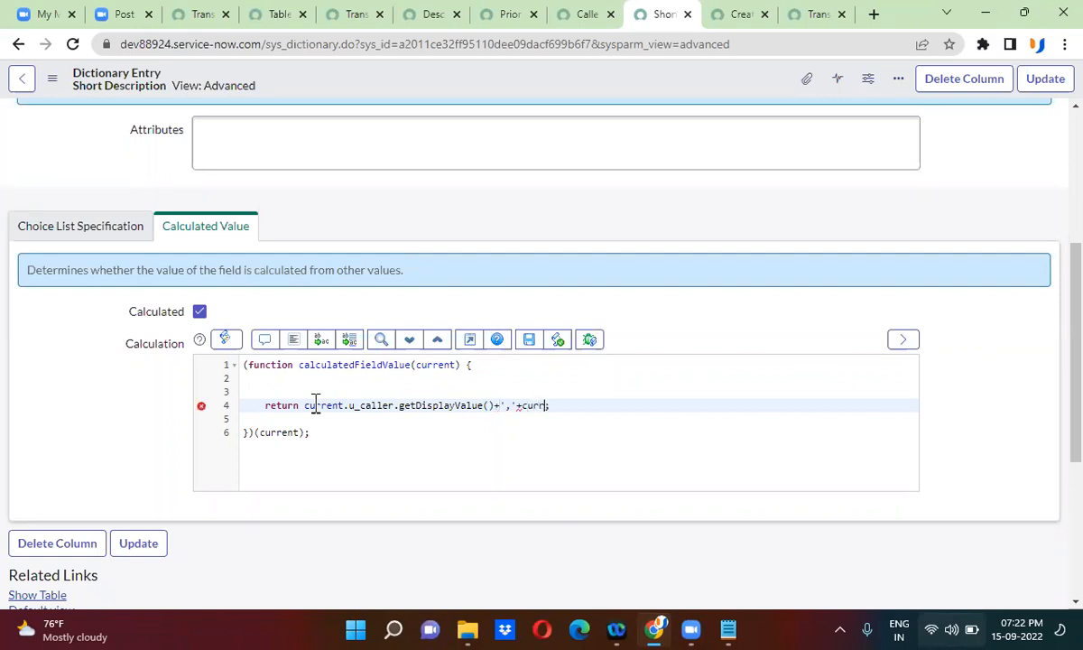
type(".")
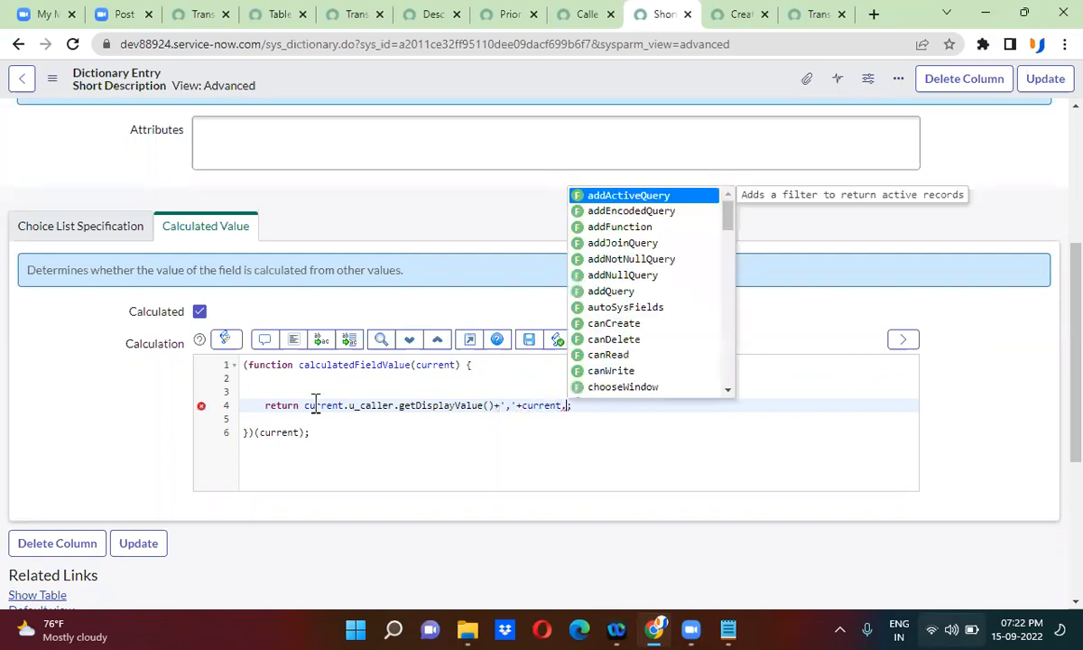
type("u_aff")
key("Return")
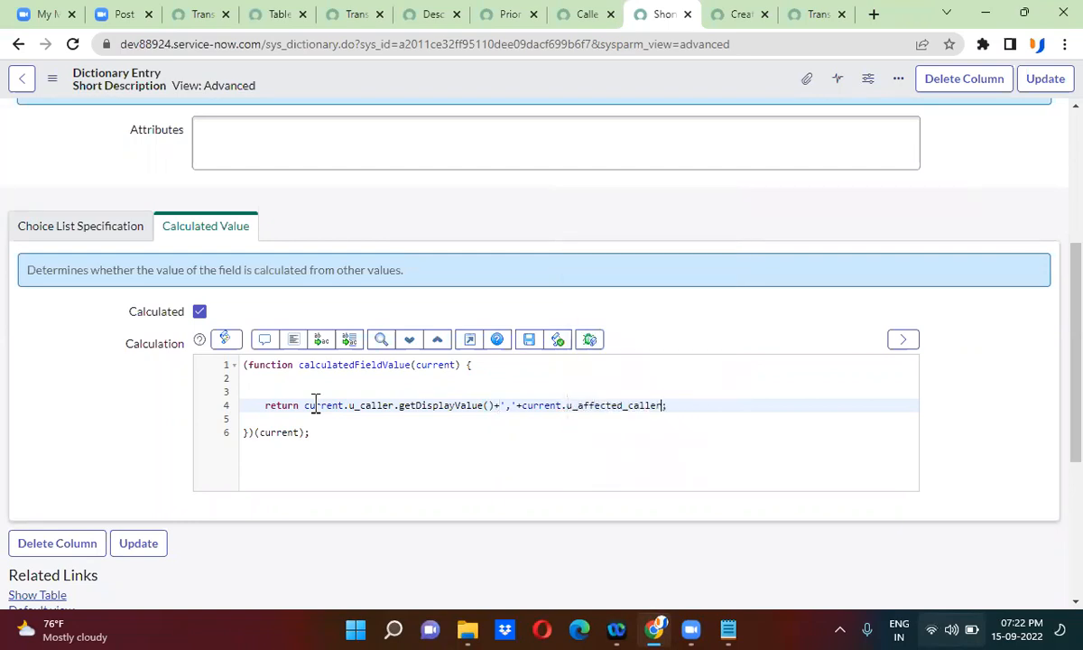
type(".getD")
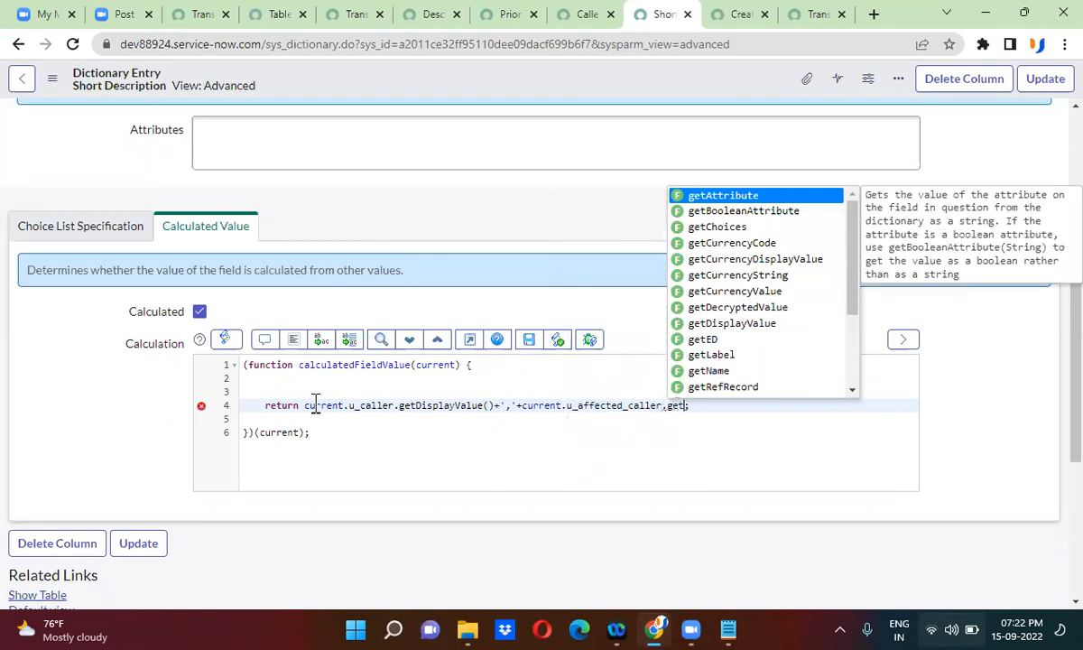
type("i")
key("Return")
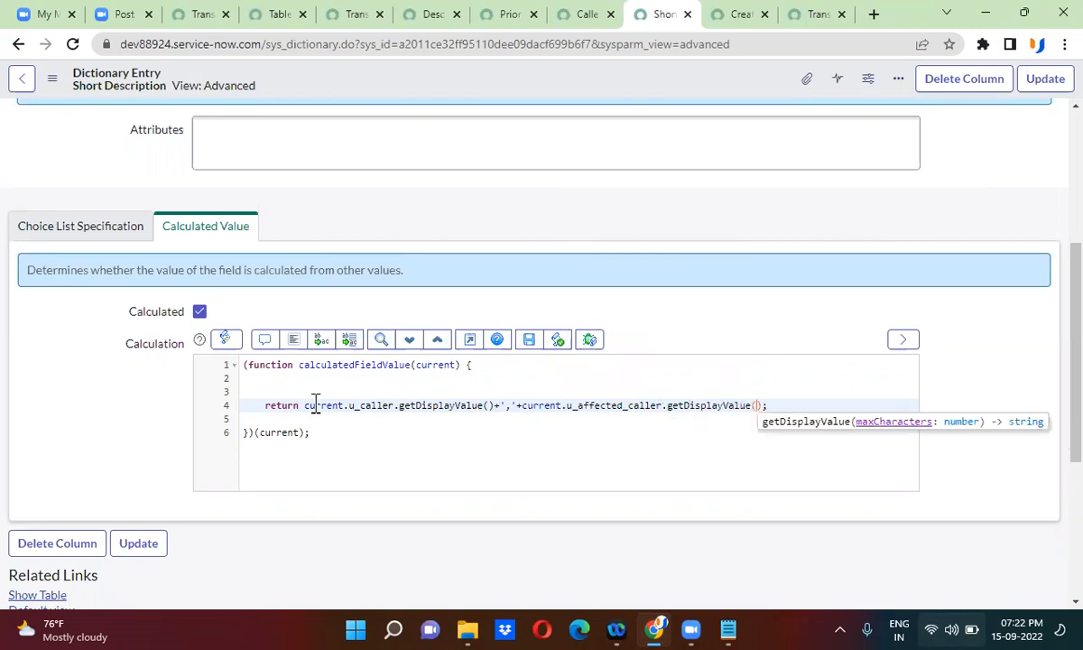
key("Right")
Append + ' have seen movie called Bramhastra' to the return expression and save the dictionary entry.
type("+ ")
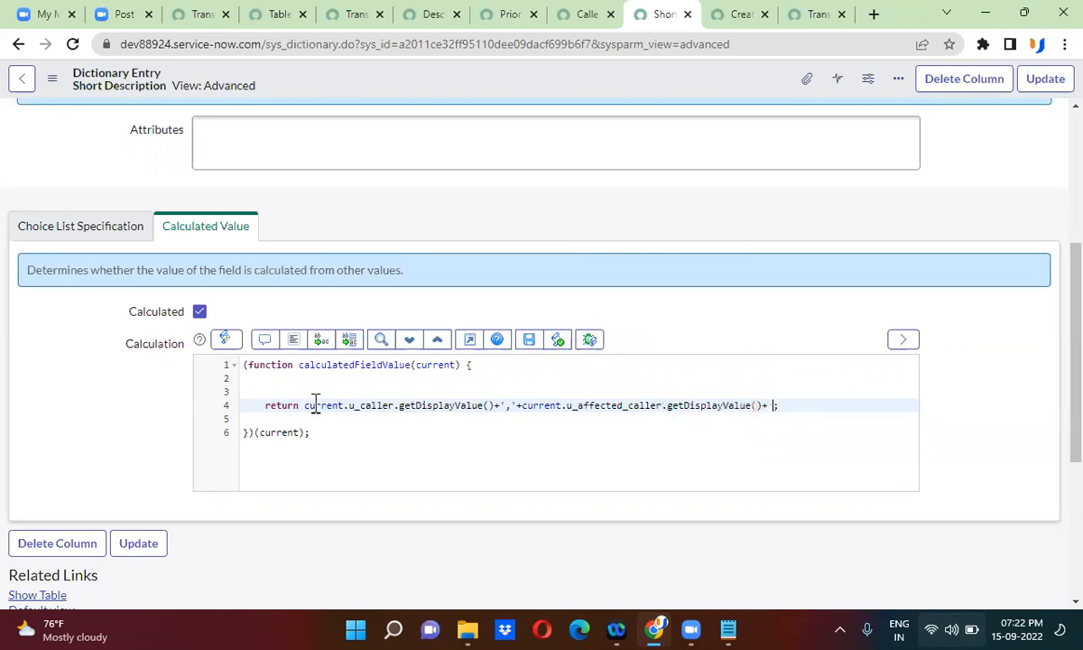
type("' have seen movie called")
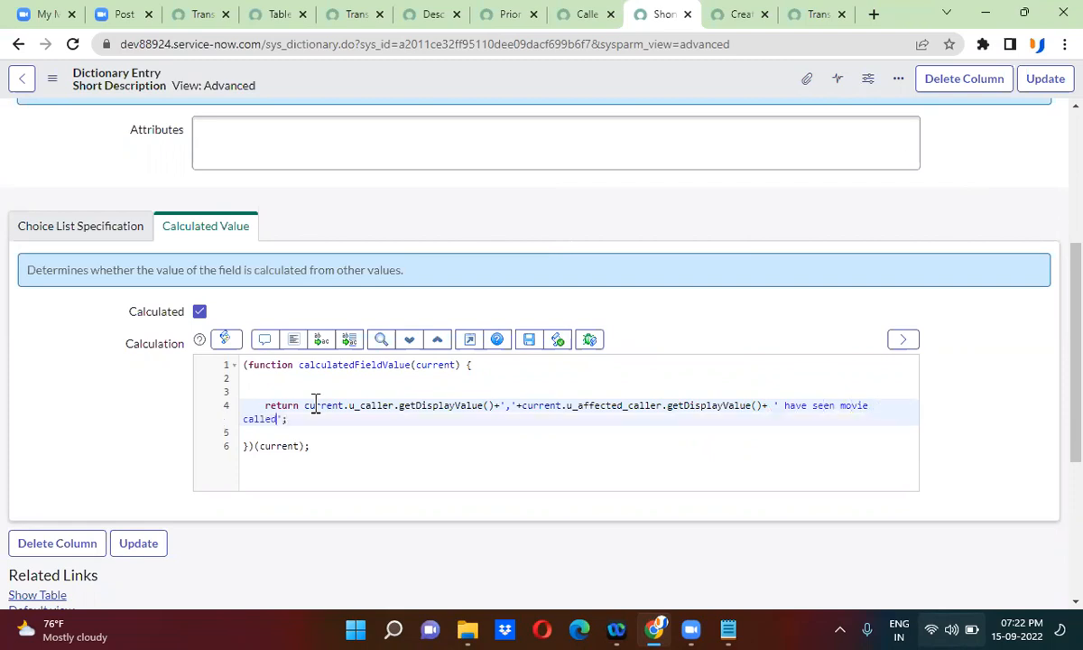
type(" Bramhastra")
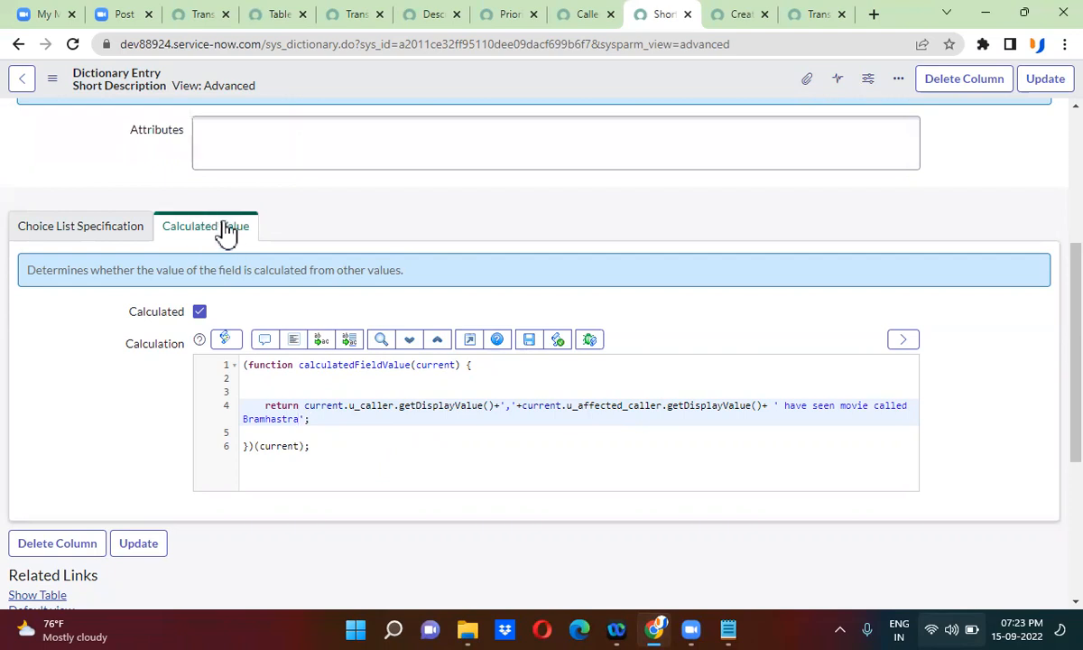
right_click(563, 87)
left_click(598, 90)
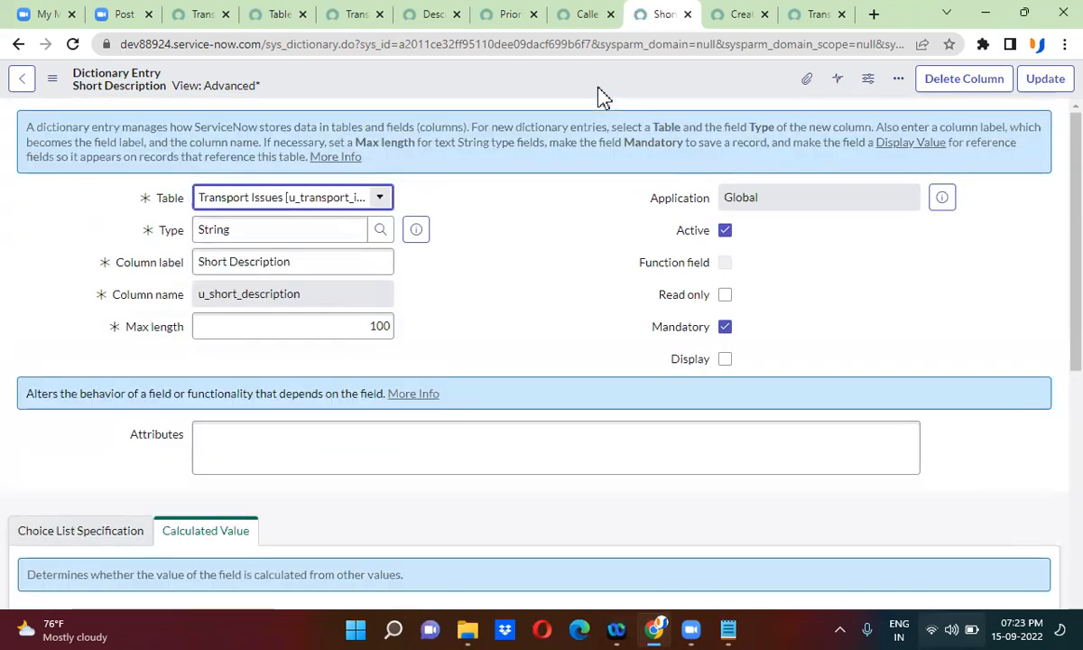
Return to the new Transport Issues record and reload the form, discarding its unsaved changes.
left_click(718, 15)
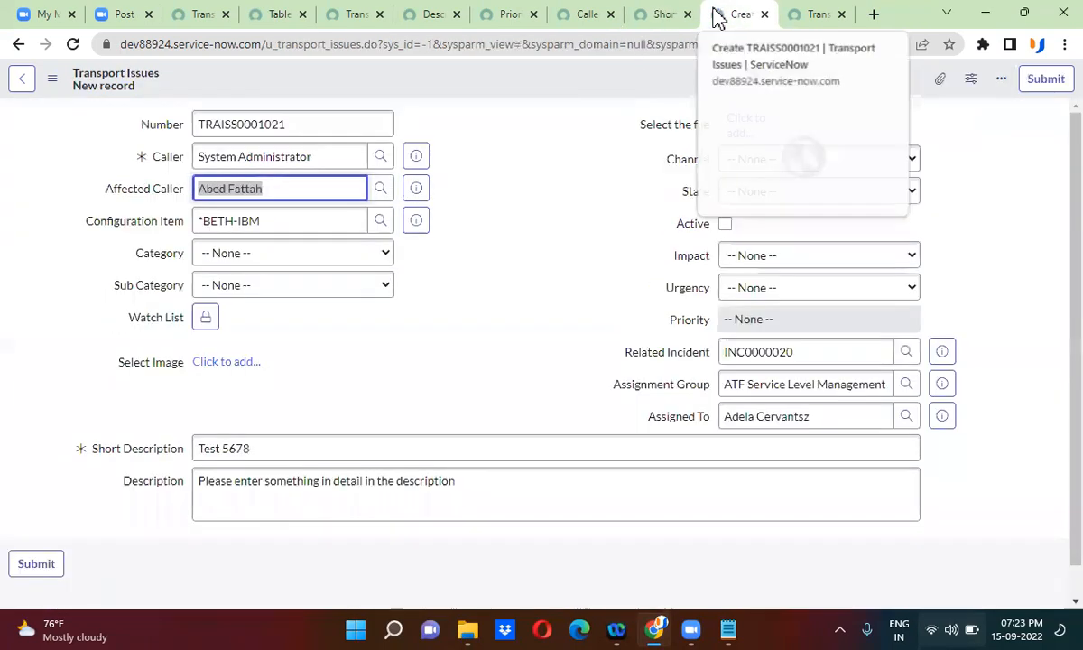
left_click(216, 43)
left_click(72, 44)
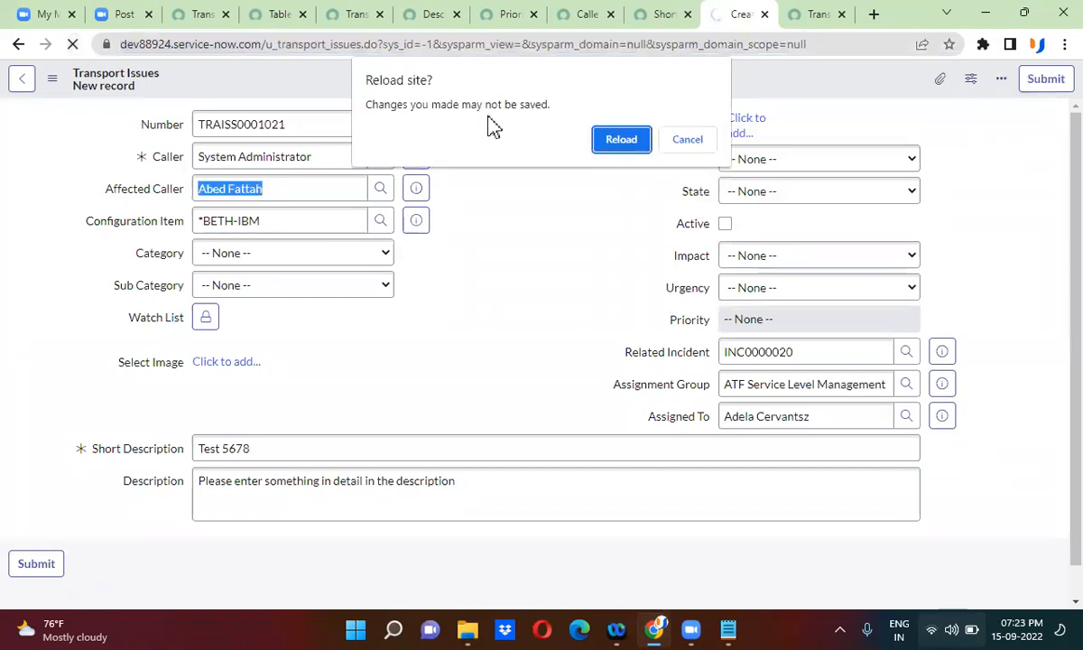
left_click(620, 149)
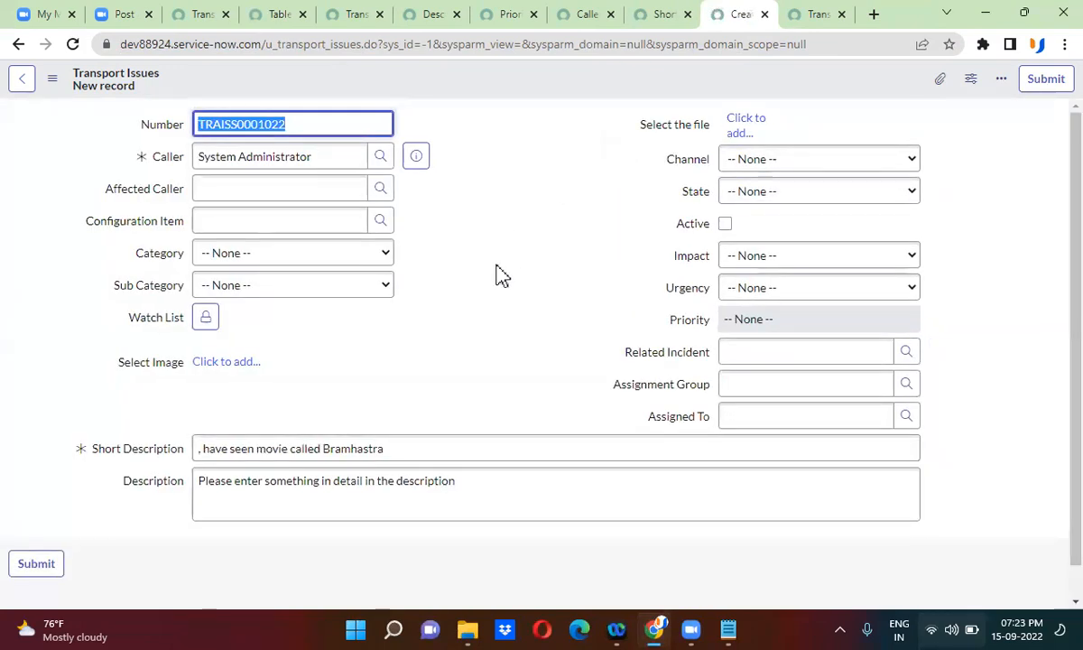
Fill in the Affected Caller with the recently selected user and save the new Transport Issues record without leaving the form.
left_click(244, 188)
left_click(229, 193)
type("*")
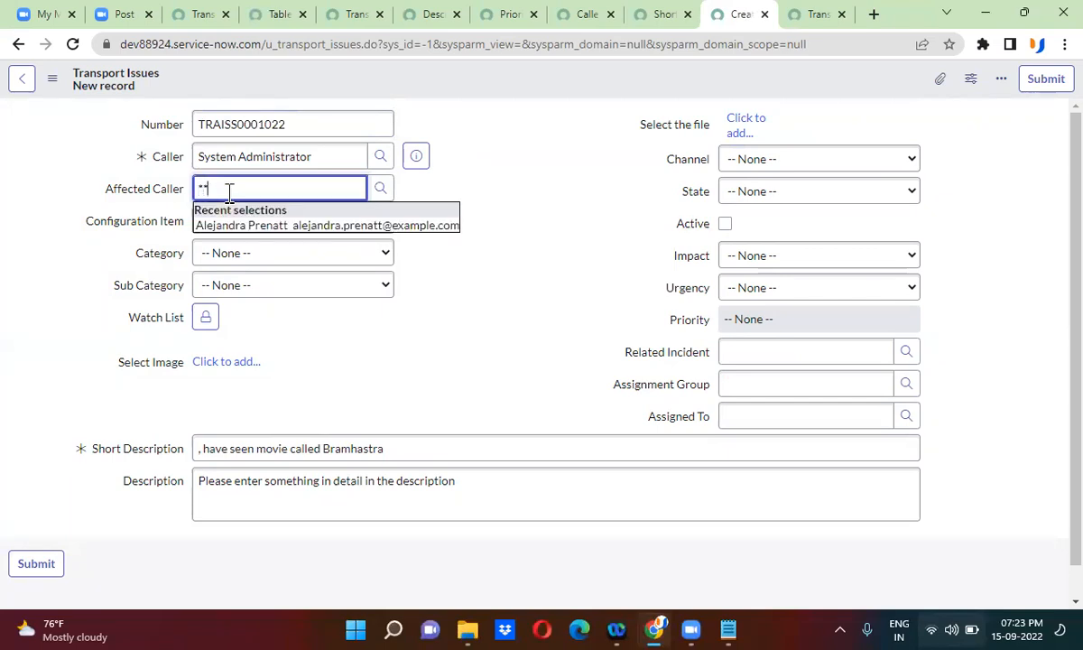
left_click(239, 224)
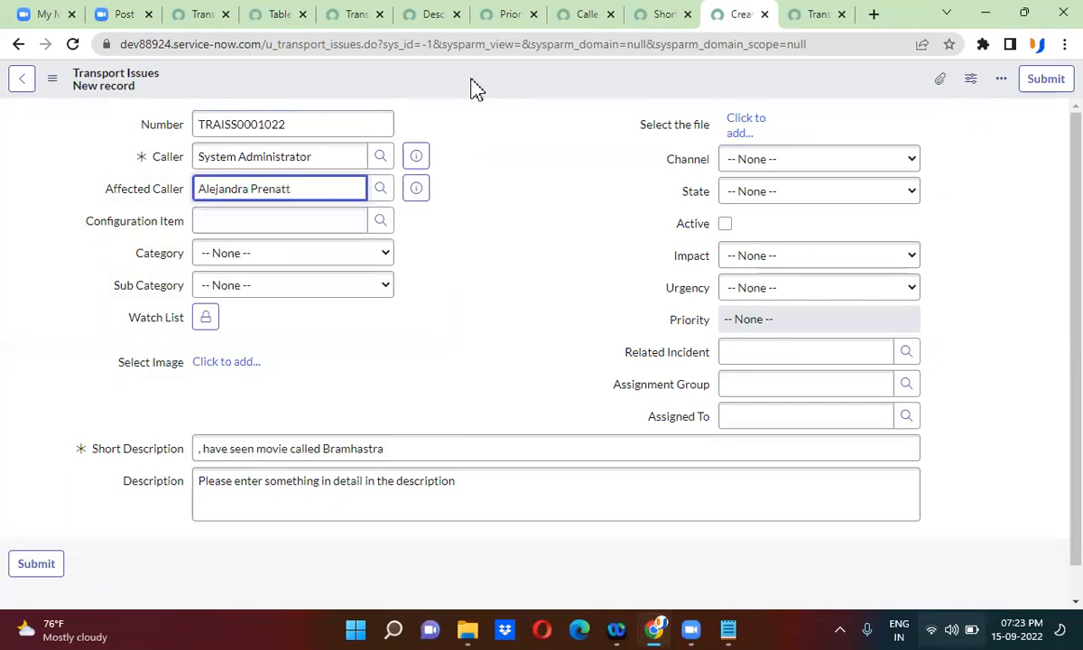
right_click(471, 80)
left_click(503, 87)
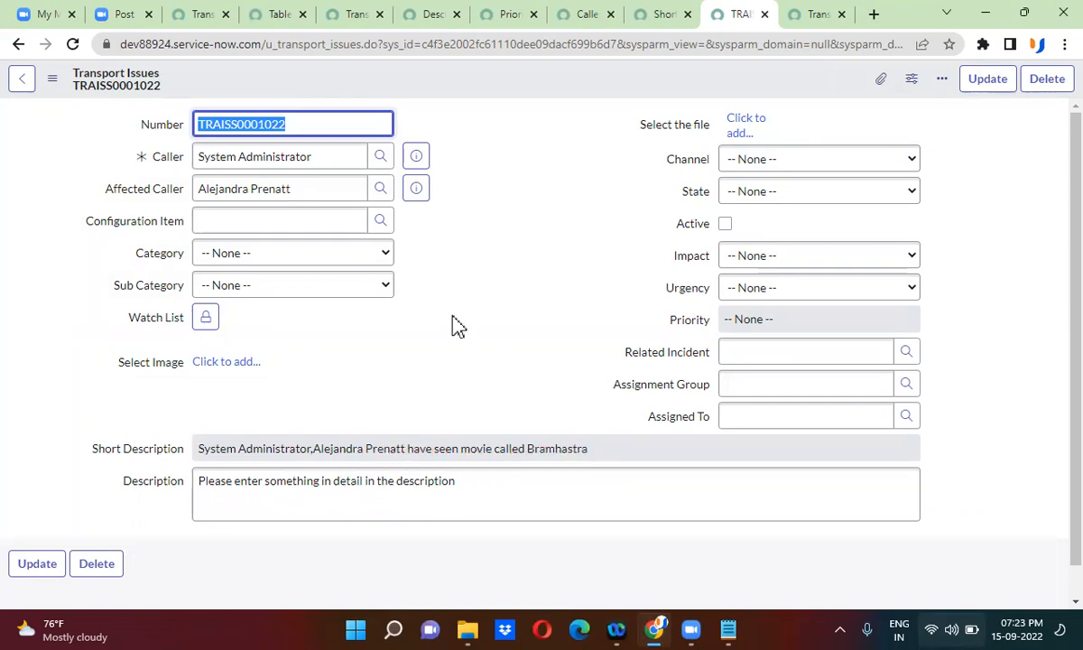
Replace the Caller with the other recently selected user instead of System Administrator and save the Transport Issues record.
triple_click(307, 161)
key("BackSpace")
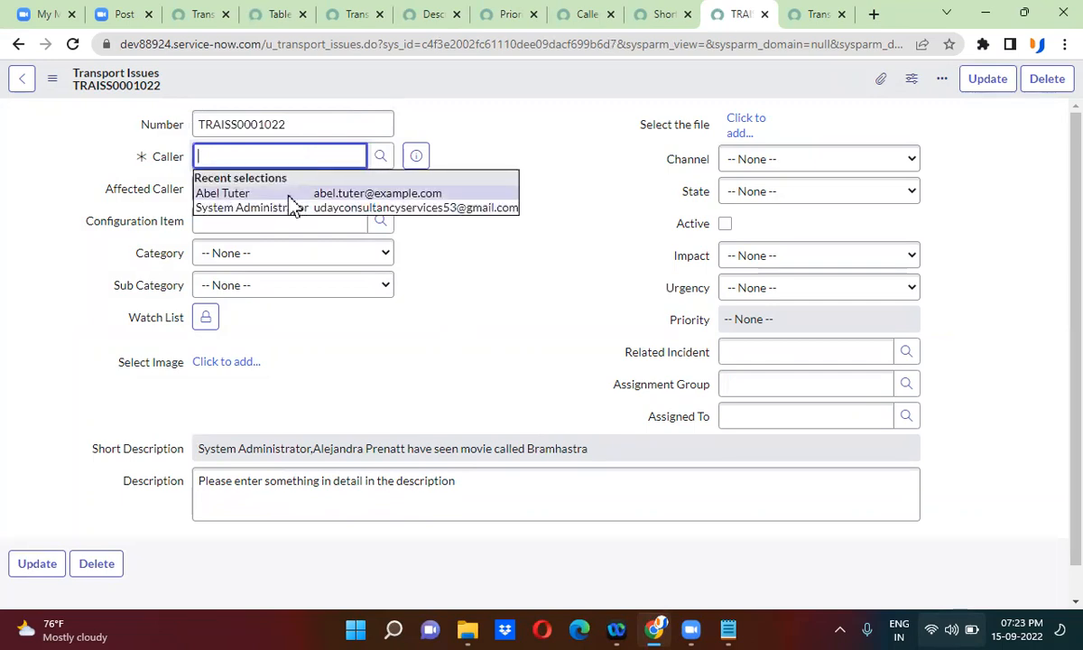
left_click(289, 195)
right_click(434, 81)
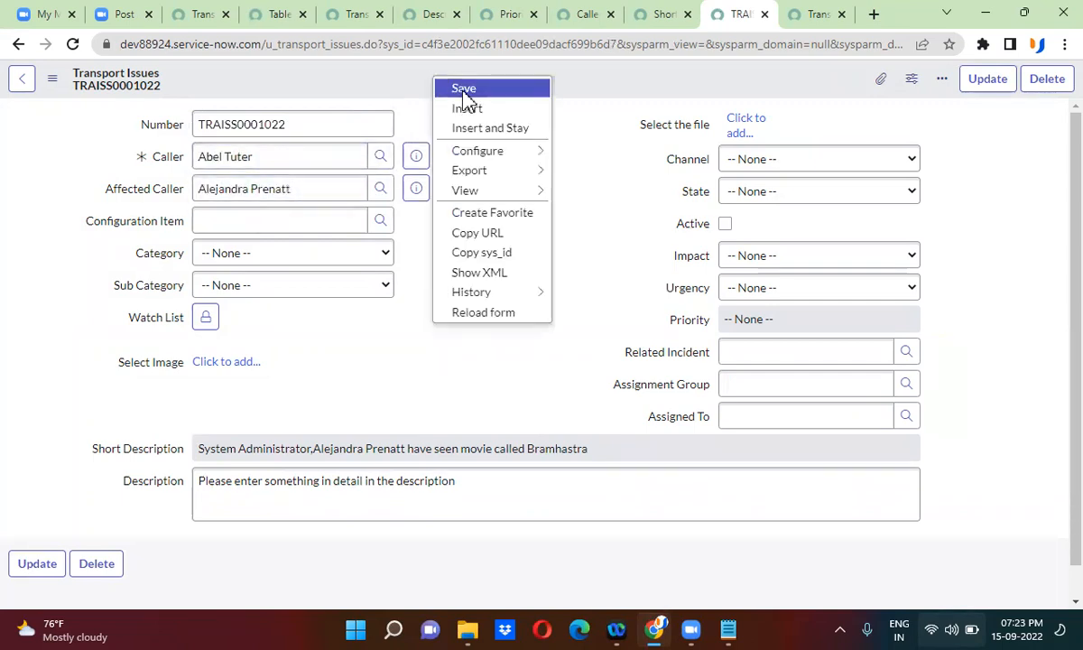
left_click(463, 89)
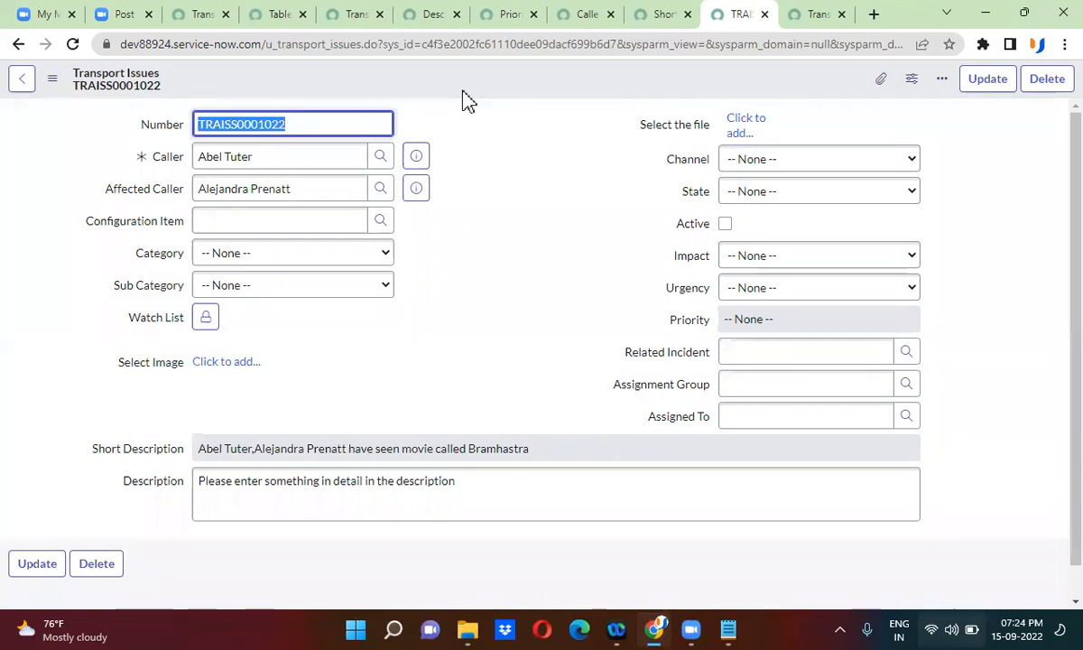
Replace the Affected Caller with a different user found through a wildcard (**) lookup and save the record.
left_click(292, 200)
key("ctrl+a")
key("BackSpace")
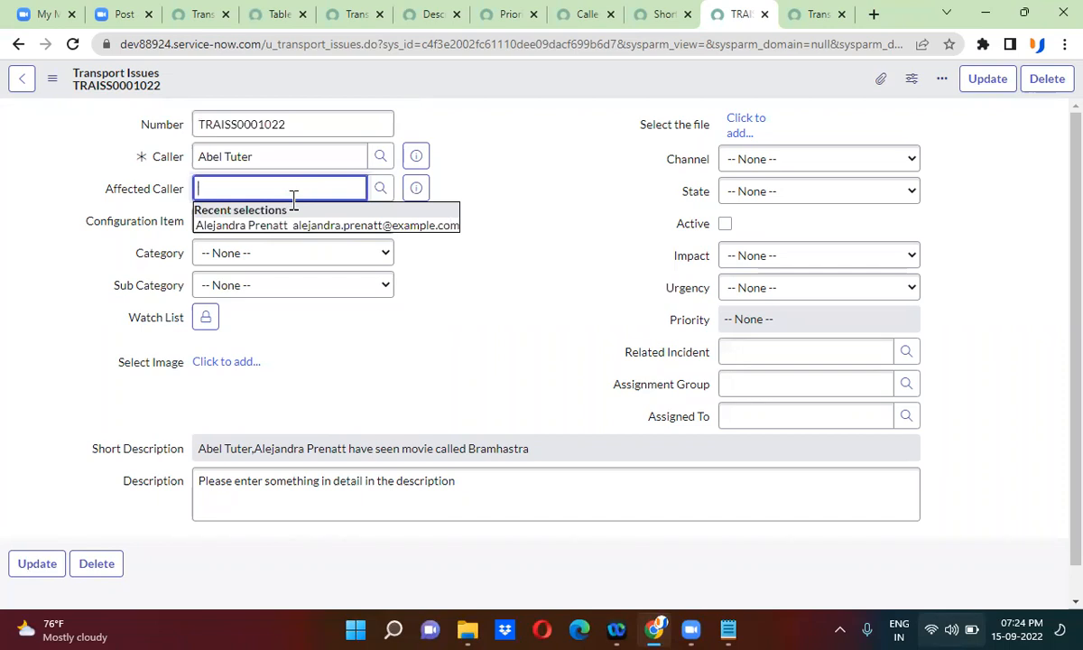
type("**")
left_click(250, 329)
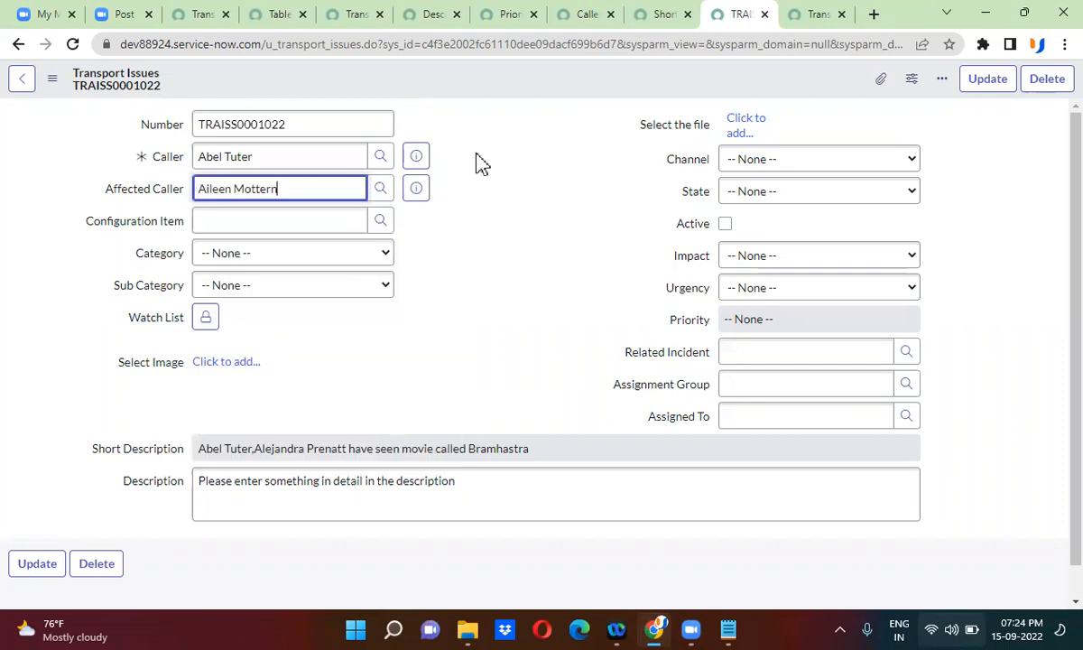
right_click(479, 77)
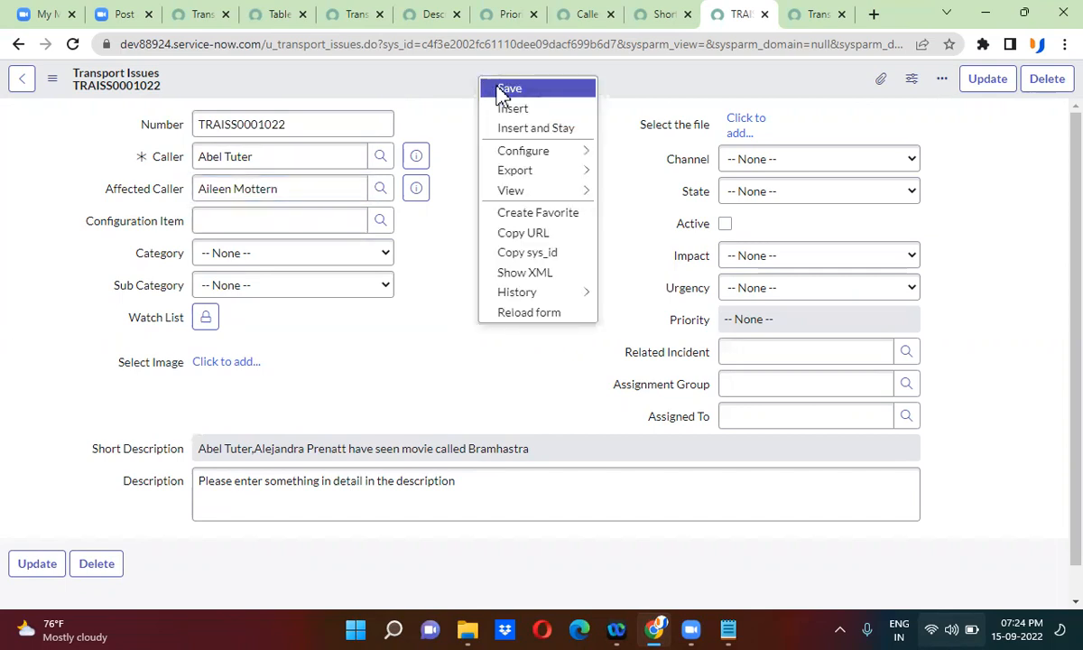
left_click(505, 90)
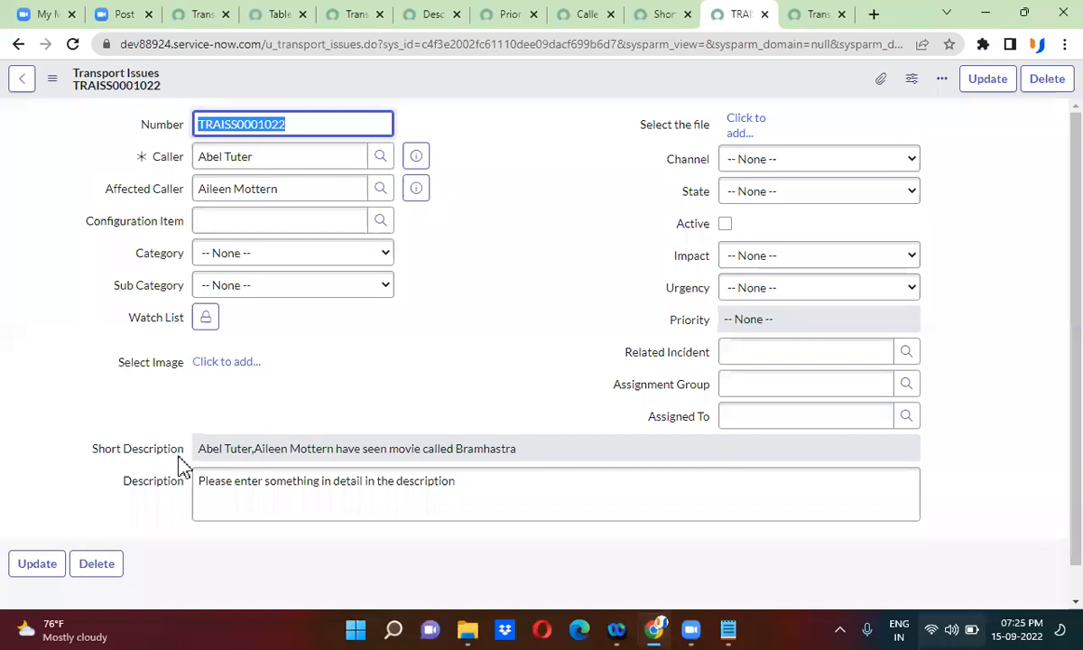
Examine the Caller and Affected Caller getDisplayValue() expressions in the Short Description calculation script, and return to the saved Transport Issues record.
left_click(665, 16)
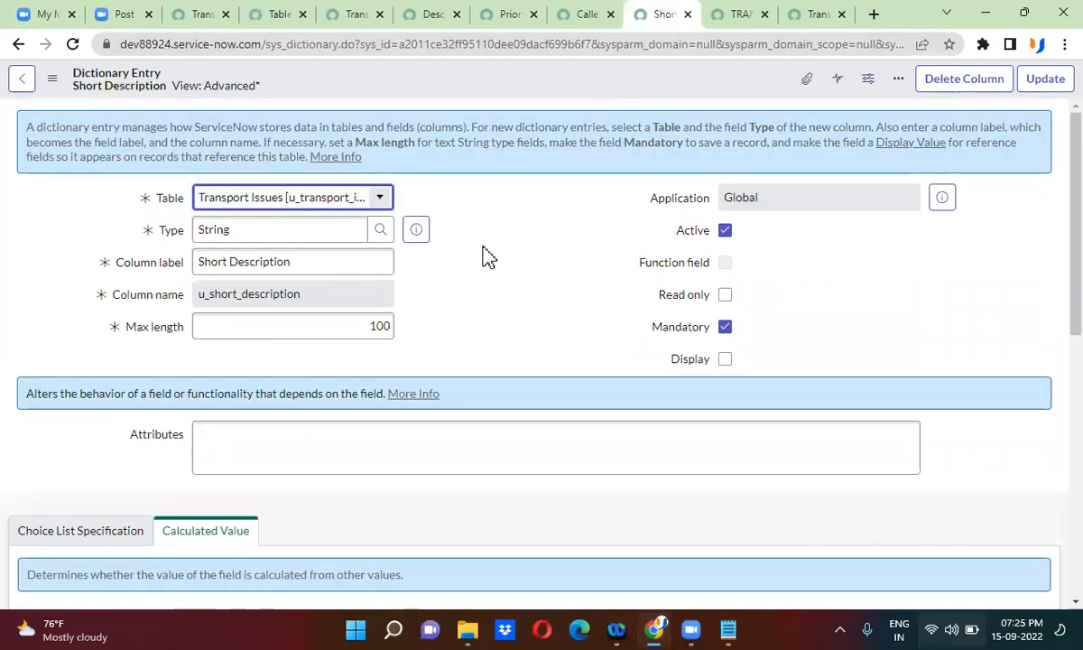
scroll(488, 257, "down", 3)
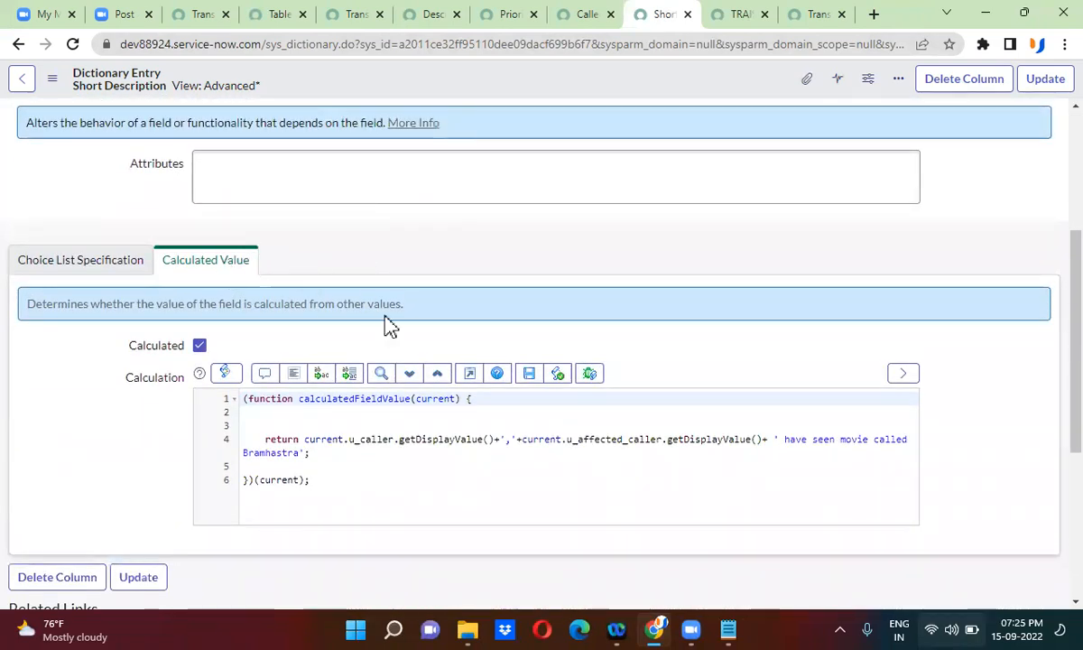
scroll(387, 323, "down", 1)
scroll(387, 323, "down", 1)
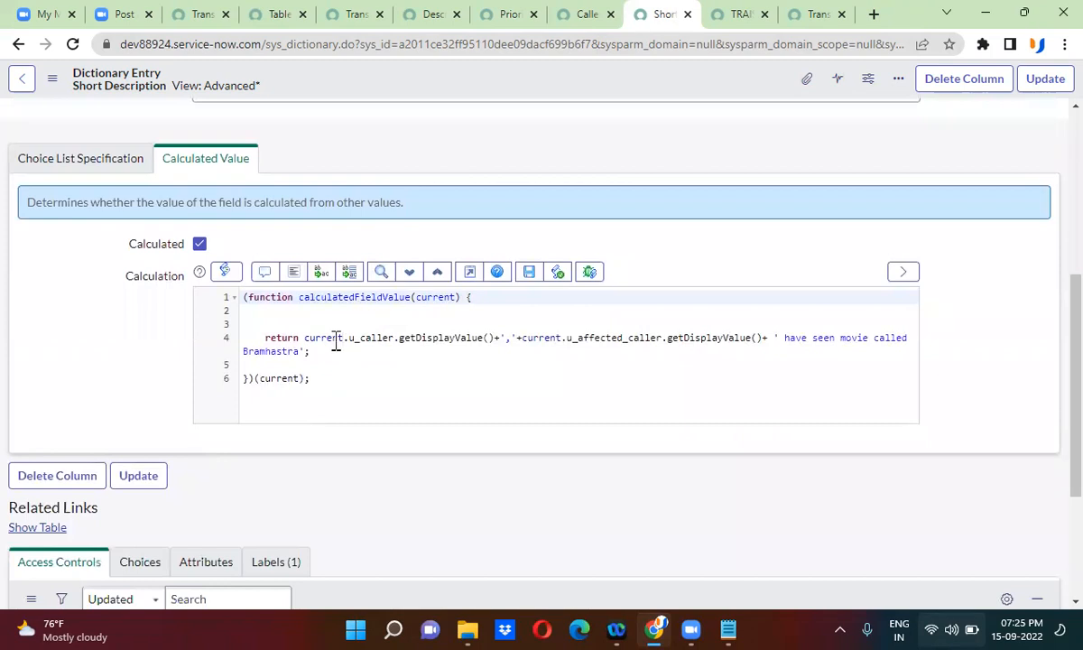
left_click_drag(306, 339, 495, 341)
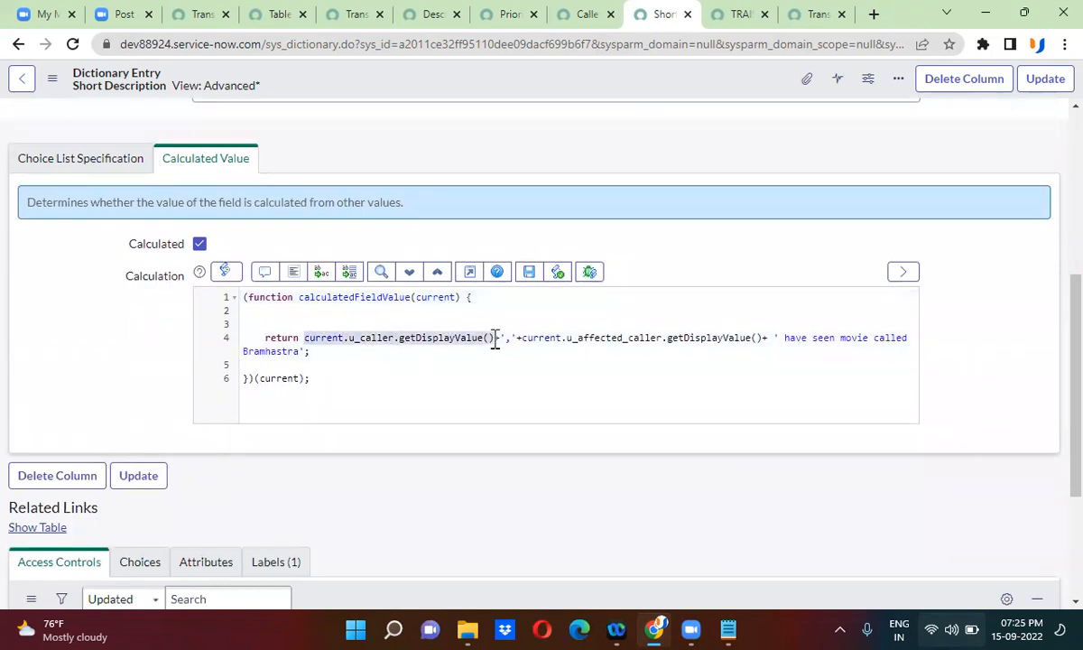
left_click(563, 338)
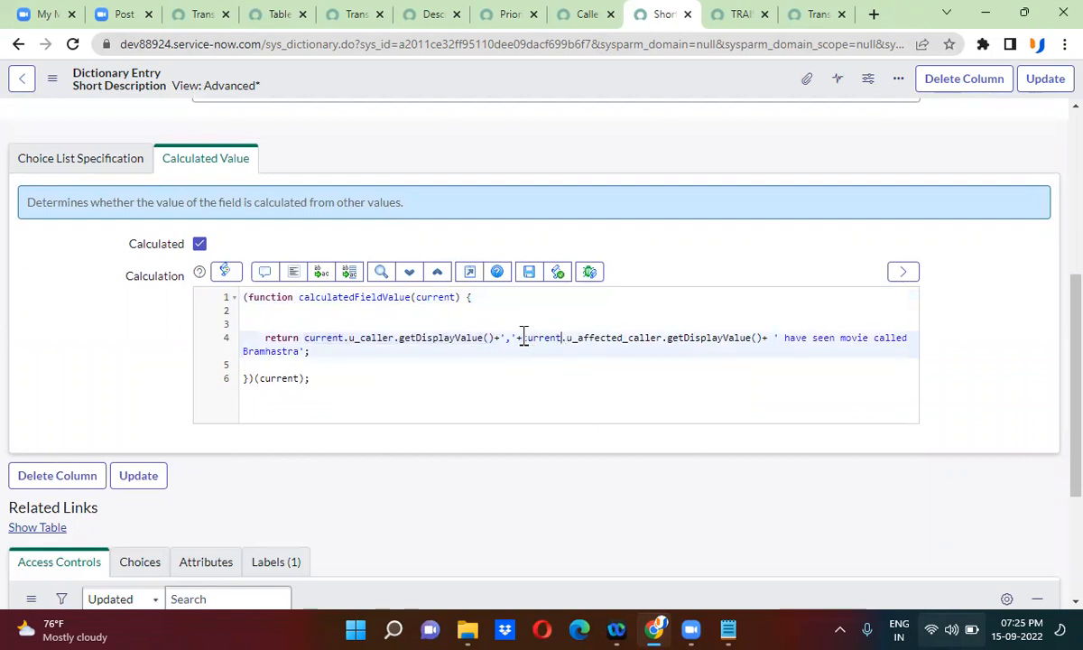
left_click_drag(524, 337, 765, 338)
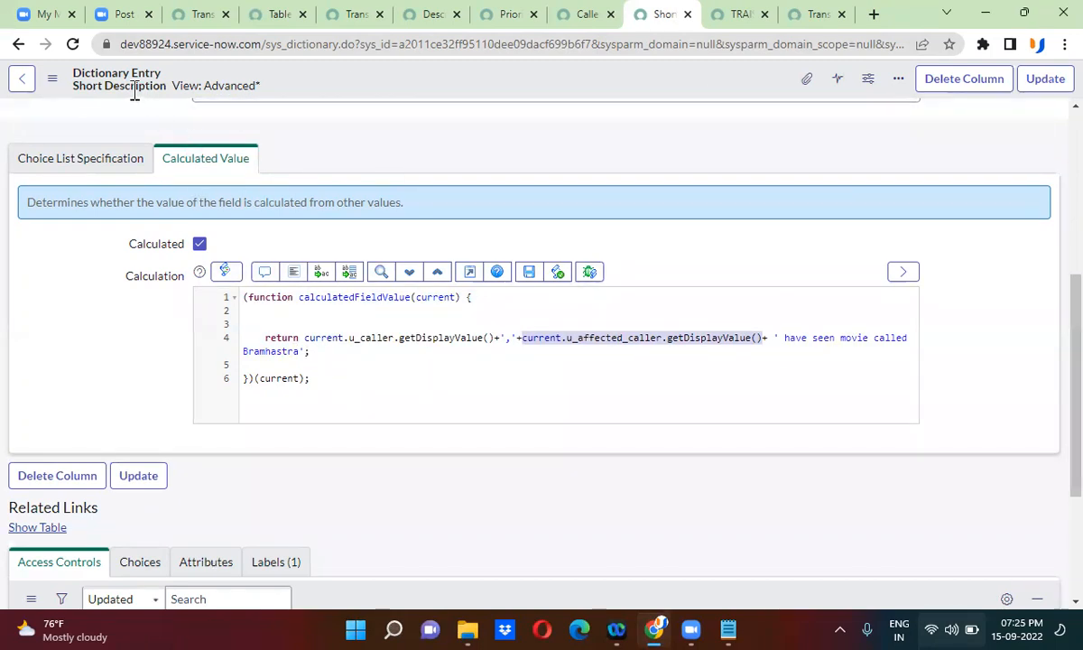
left_click(727, 14)
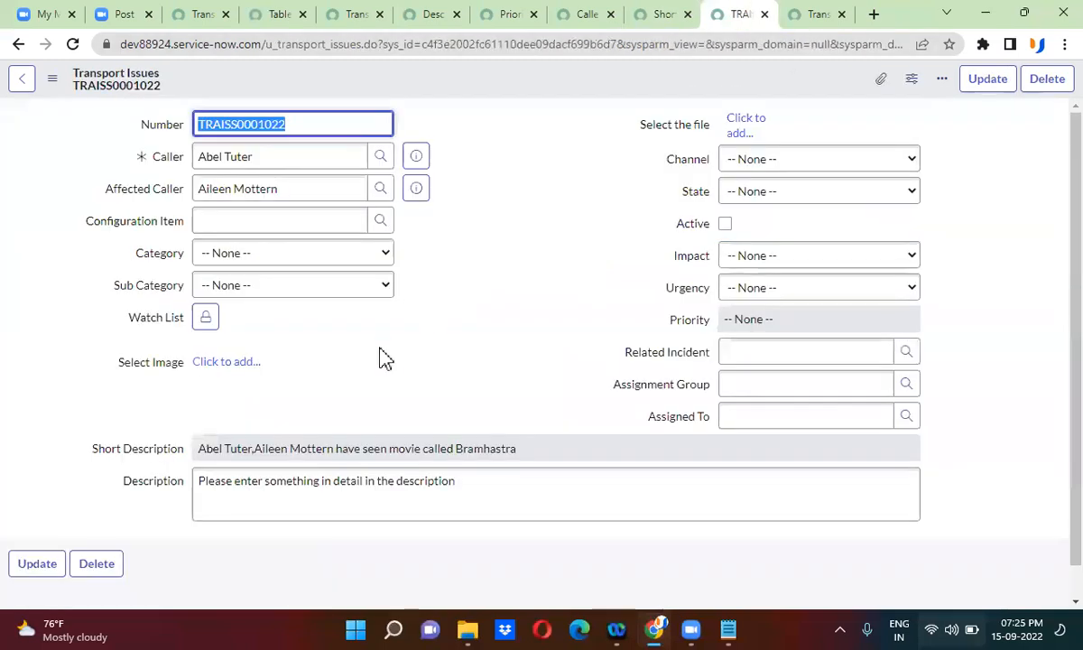